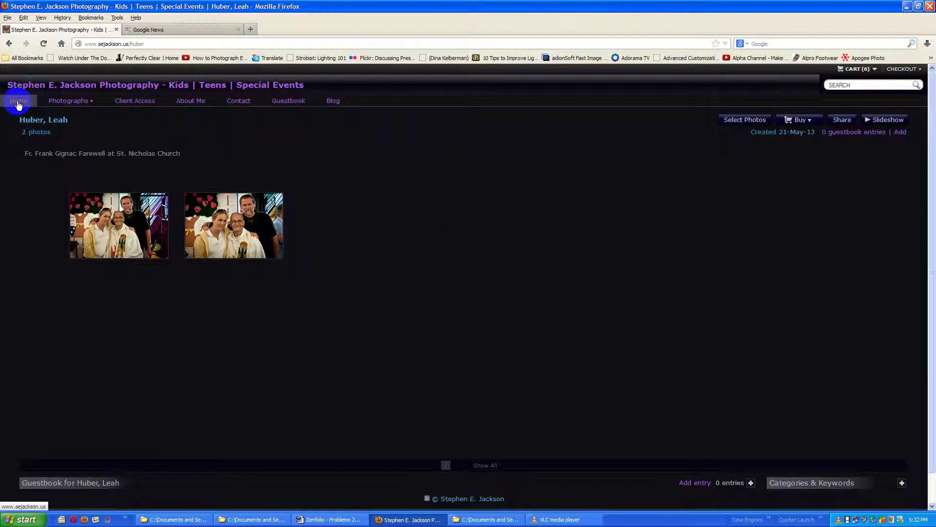
- From the site's home page, open the Galleries|Galerias listing and enter the 134-photo birthday party gallery
{"action": "left_click", "coordinate": [17, 103]}
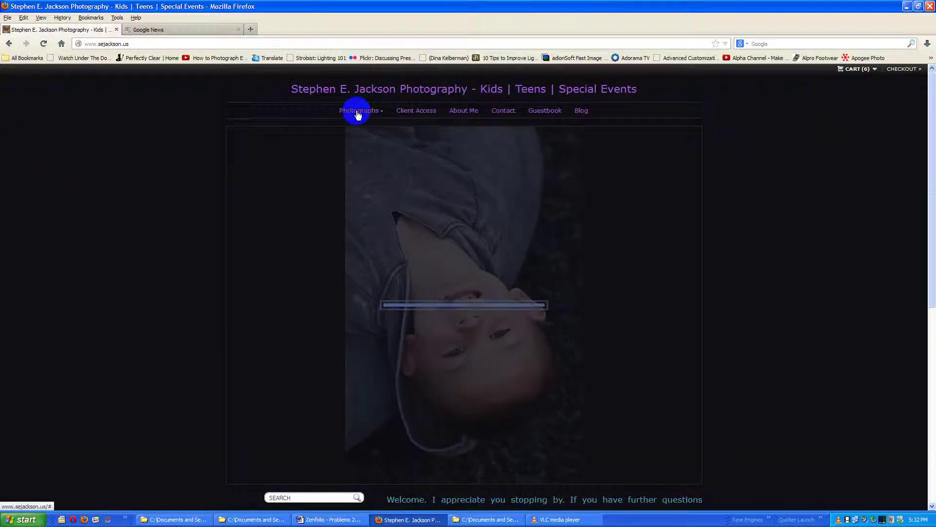
{"action": "left_click", "coordinate": [358, 111]}
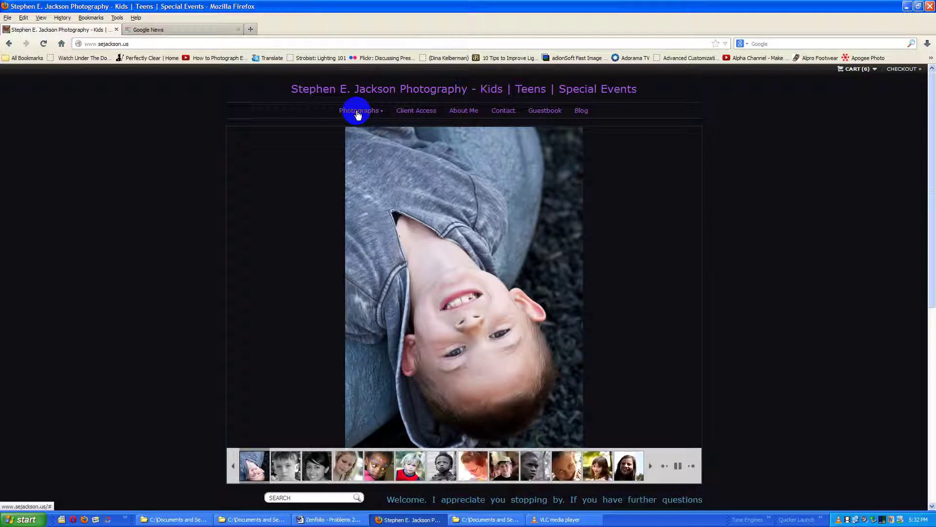
{"action": "left_click", "coordinate": [358, 115]}
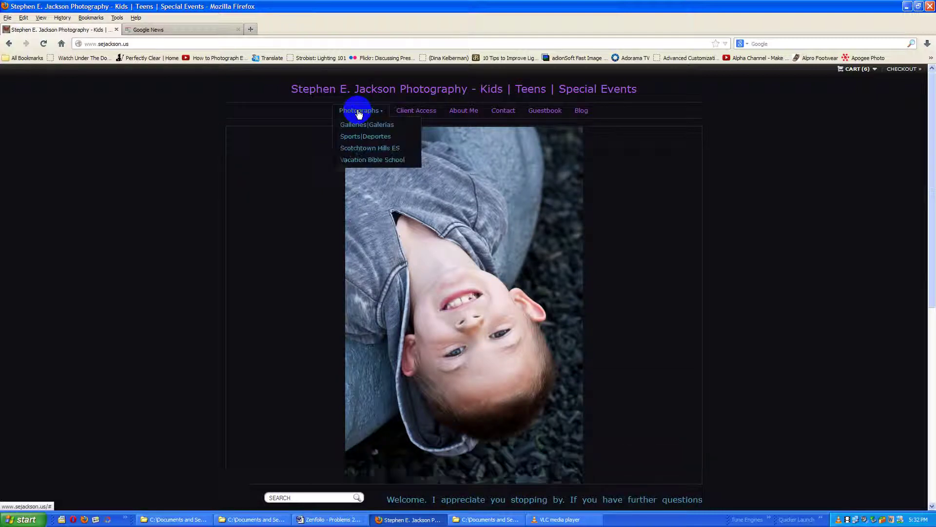
{"action": "left_click", "coordinate": [357, 126]}
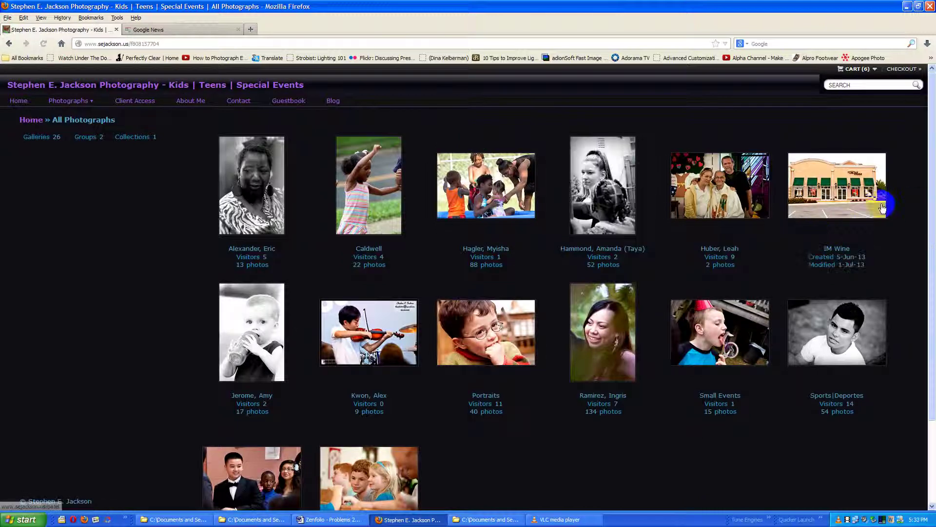
{"action": "left_click_drag", "start_coordinate": [925, 185], "coordinate": [919, 288]}
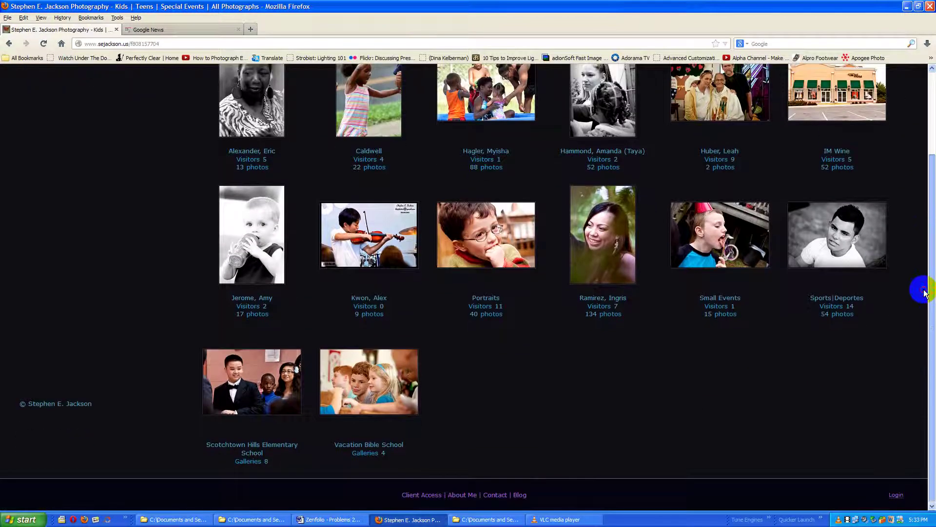
{"action": "left_click", "coordinate": [604, 263]}
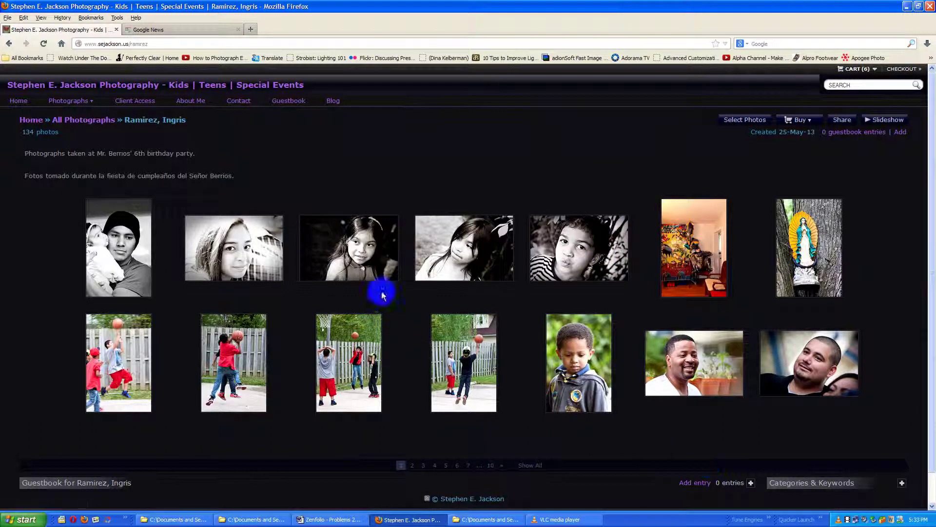
- Show all photos of the birthday gallery on a single page and look through the thumbnails
{"action": "left_click", "coordinate": [535, 472]}
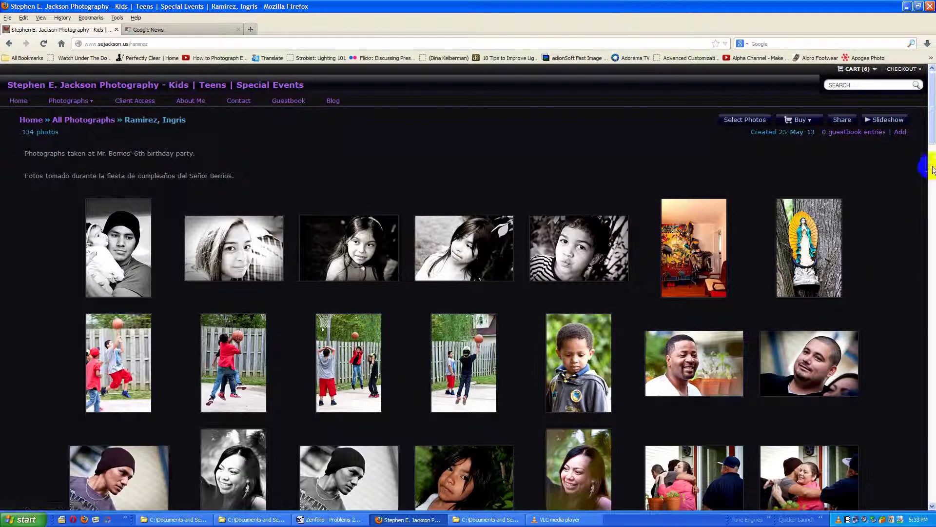
{"action": "scroll", "coordinate": [932, 170], "scroll_direction": "down", "scroll_amount": 3}
{"action": "left_click_drag", "start_coordinate": [933, 170], "coordinate": [930, 220]}
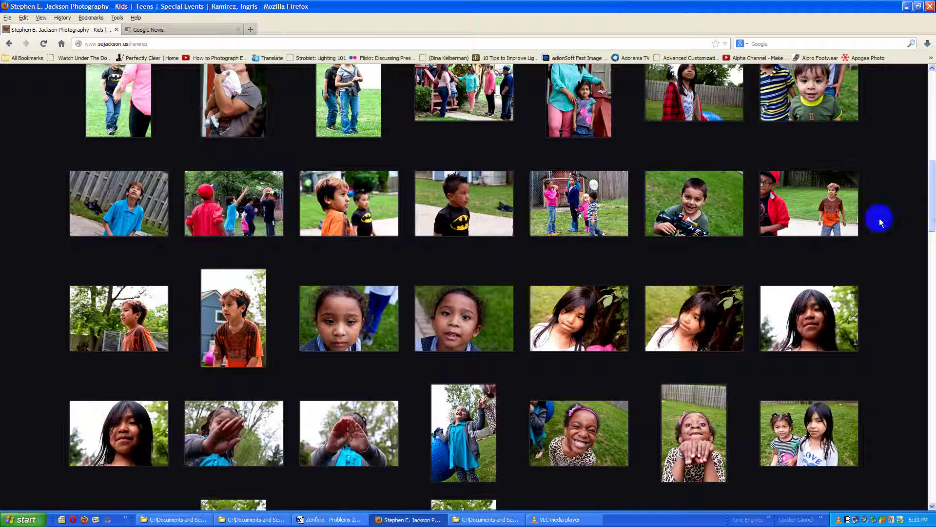
{"action": "left_click_drag", "start_coordinate": [930, 179], "coordinate": [924, 122]}
- View the colour photo of the girl beside green leaves, then the gallery's fourth photo, paging its thumbnails through to page 4
{"action": "left_click", "coordinate": [423, 327]}
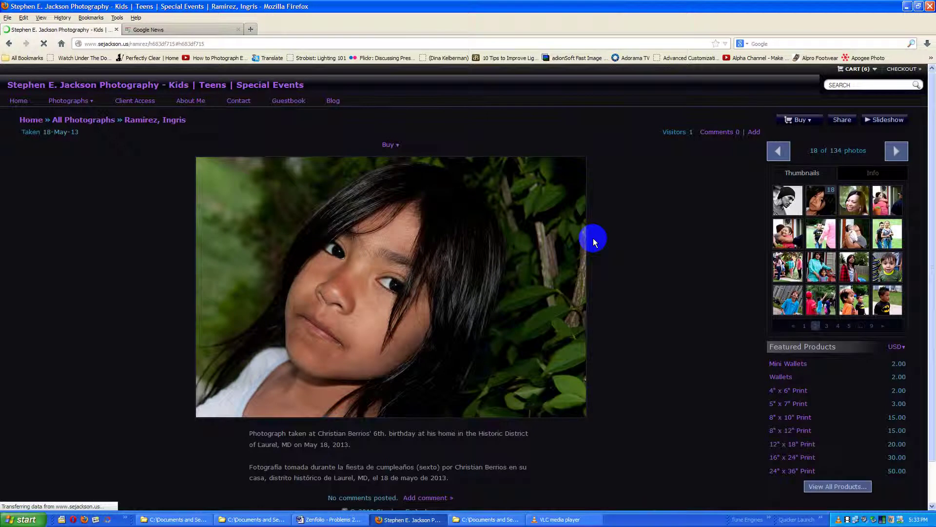
{"action": "left_click", "coordinate": [141, 122]}
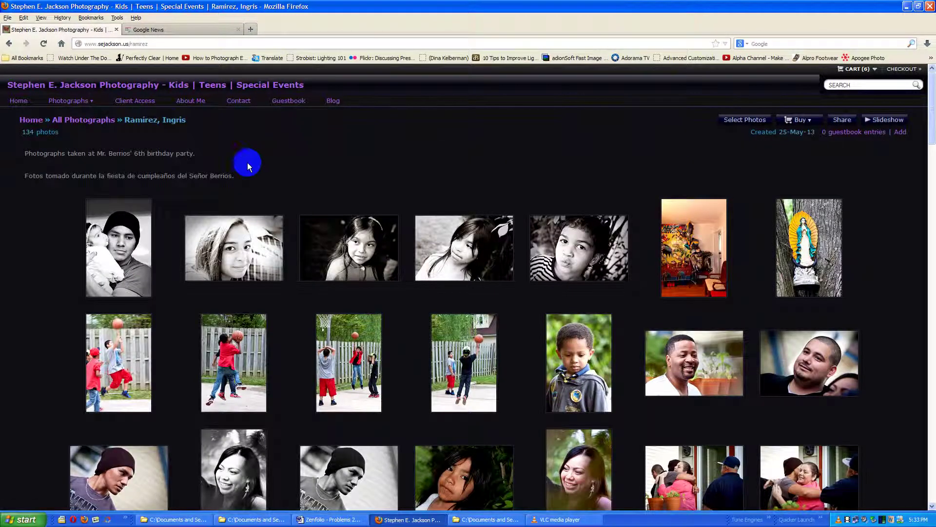
{"action": "left_click", "coordinate": [460, 253]}
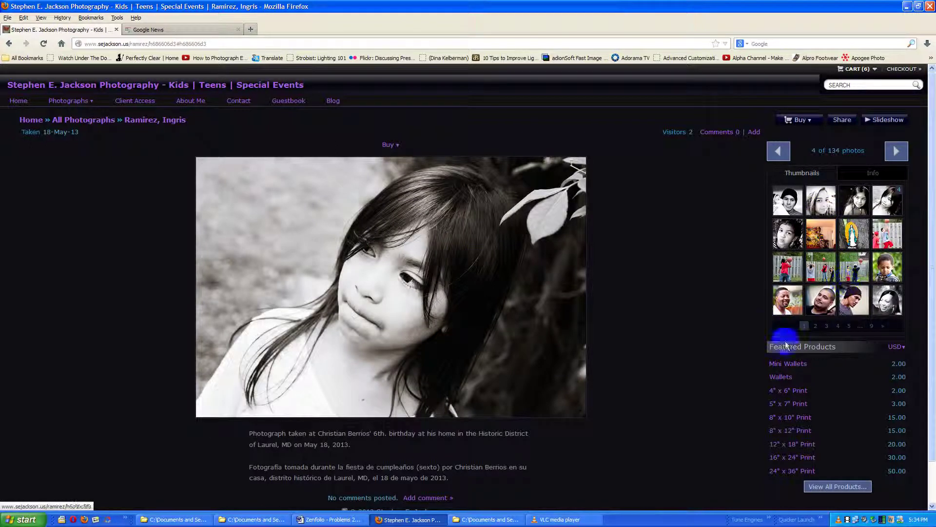
{"action": "left_click", "coordinate": [815, 326]}
{"action": "left_click", "coordinate": [827, 326]}
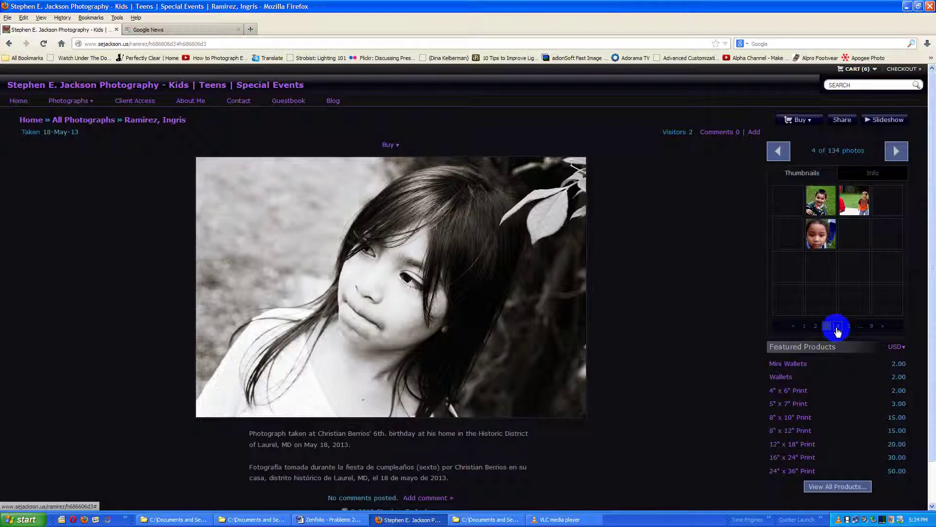
{"action": "left_click", "coordinate": [838, 325]}
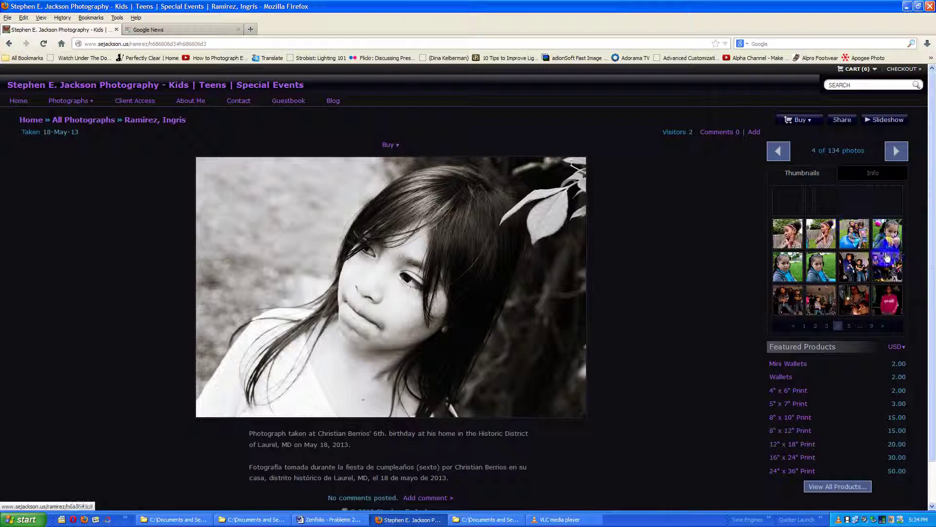
- Enlarge the fourth photo and browse the enlarged pictures forward to the tree statue and back to the third photo
{"action": "left_click", "coordinate": [532, 297]}
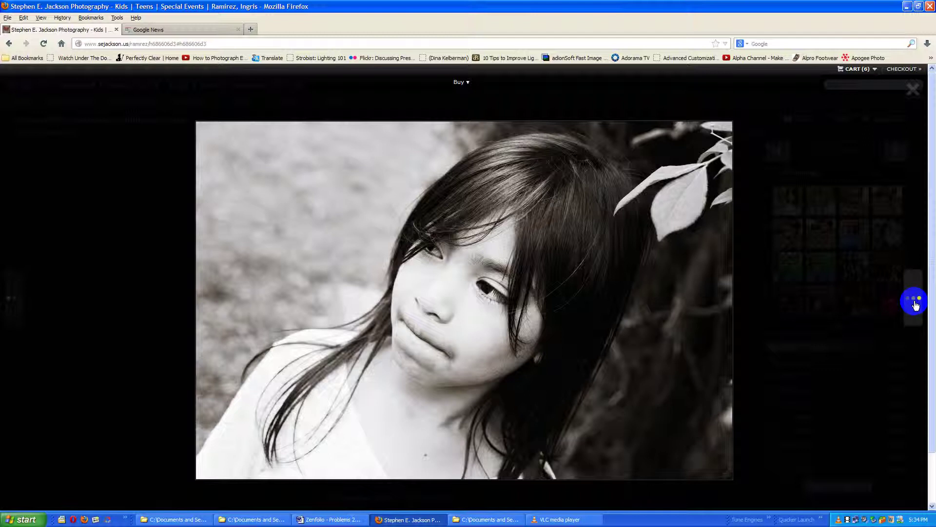
{"action": "left_click", "coordinate": [916, 304]}
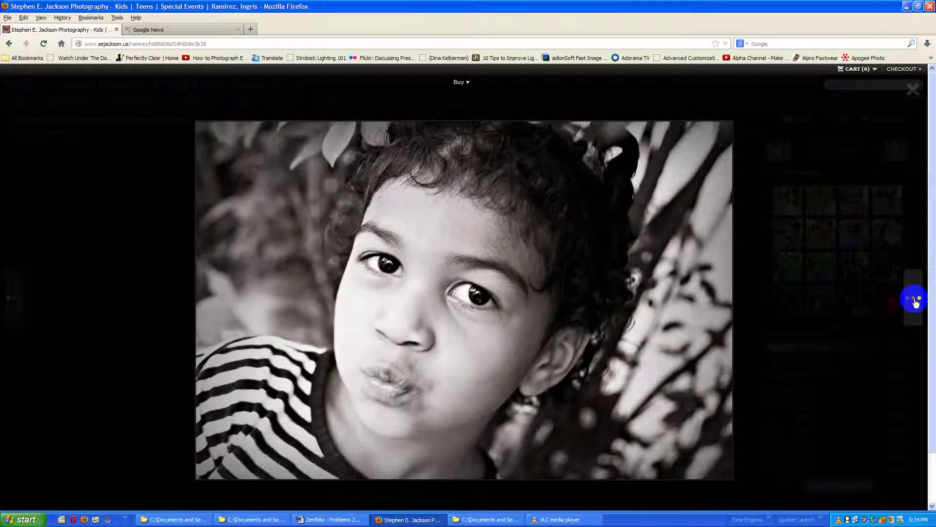
{"action": "left_click", "coordinate": [916, 303]}
{"action": "left_click", "coordinate": [916, 302]}
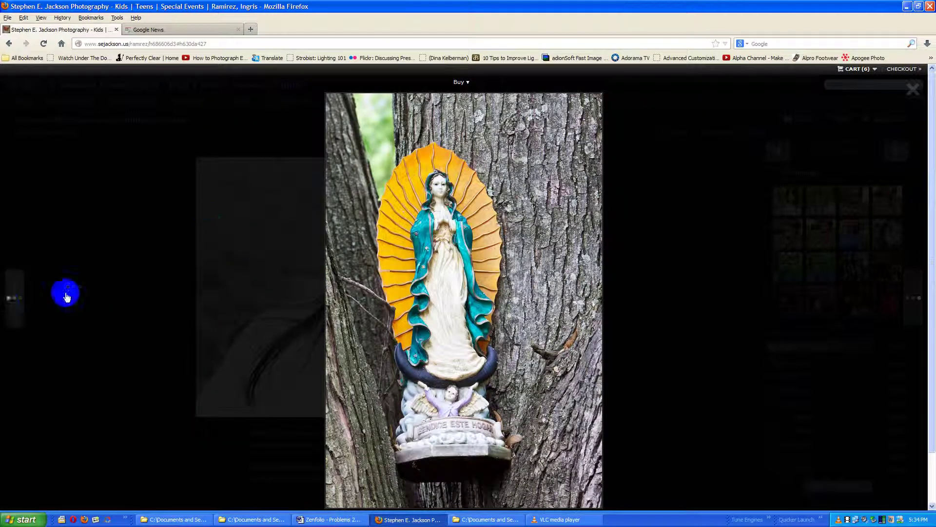
{"action": "left_click", "coordinate": [10, 299]}
{"action": "left_click", "coordinate": [11, 304]}
{"action": "left_click", "coordinate": [11, 303]}
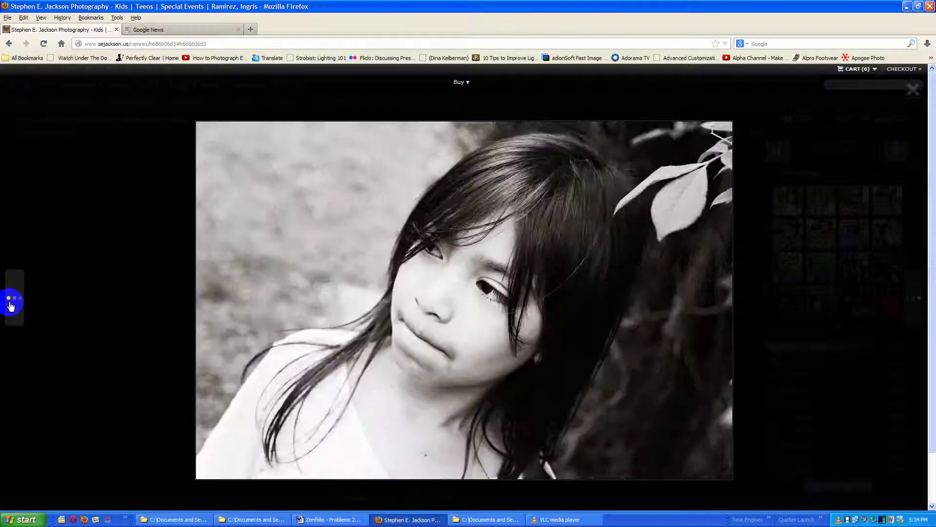
{"action": "left_click", "coordinate": [10, 306]}
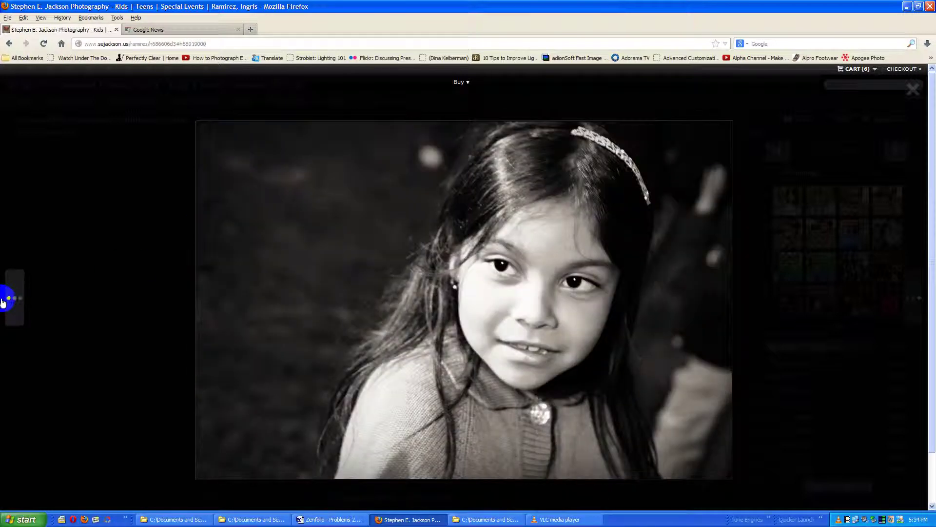
- Show the purchase options for the enlarged photo, browse ahead to the tenth photo and close the enlarged view
{"action": "left_click", "coordinate": [458, 82]}
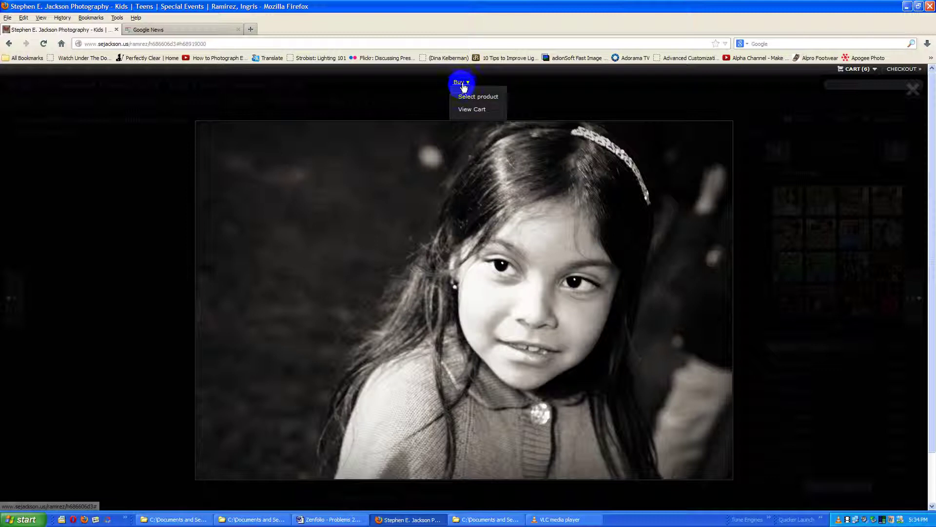
{"action": "left_click", "coordinate": [917, 300]}
{"action": "left_click", "coordinate": [917, 303]}
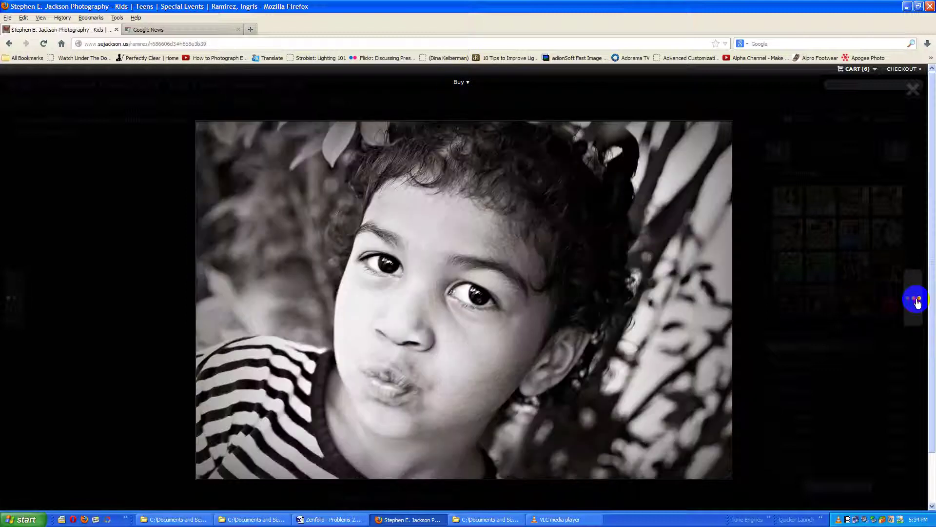
{"action": "left_click", "coordinate": [917, 302]}
{"action": "left_click", "coordinate": [917, 303]}
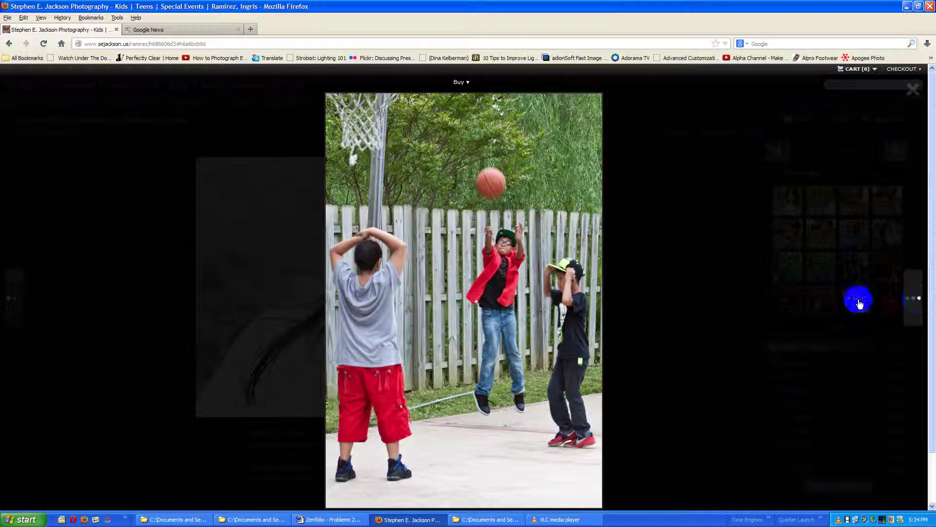
{"action": "left_click", "coordinate": [912, 91]}
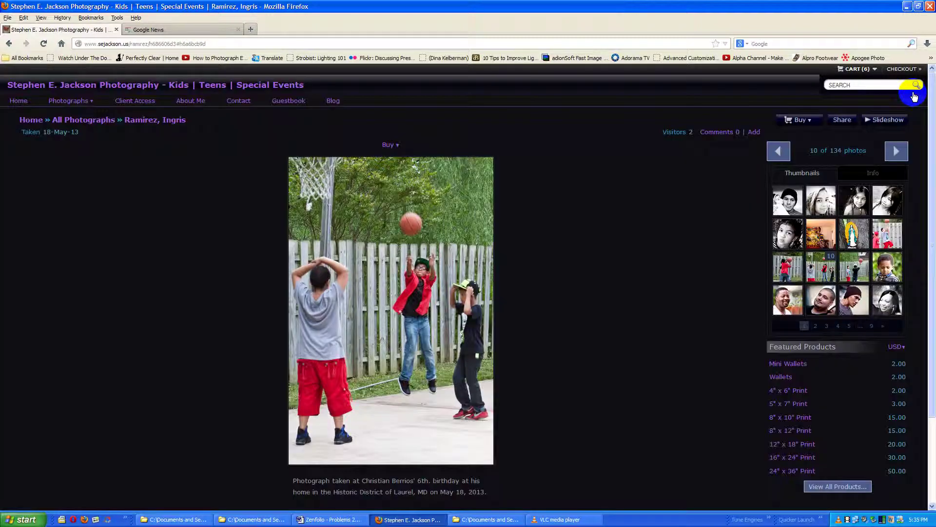
- Return to the gallery's thumbnails, reopen the fourth photo and go back to the thumbnails
{"action": "left_click", "coordinate": [154, 121]}
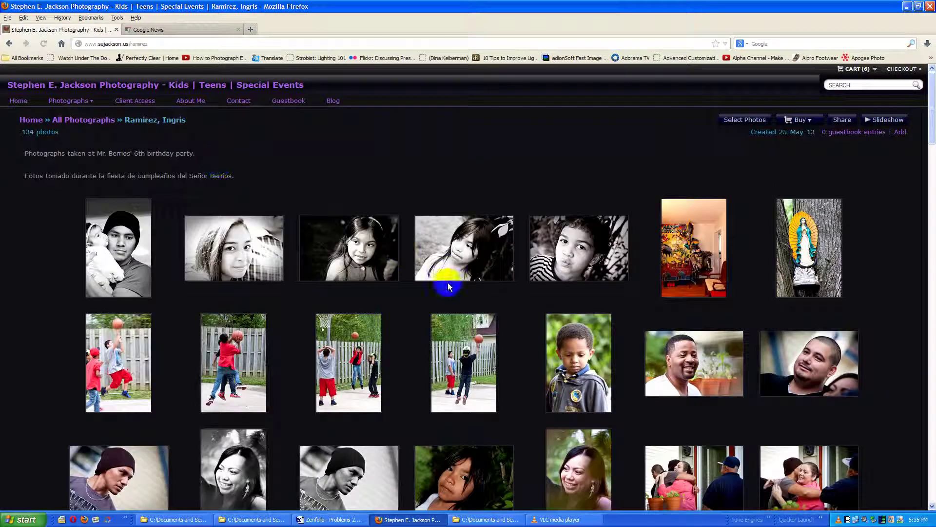
{"action": "left_click", "coordinate": [432, 270]}
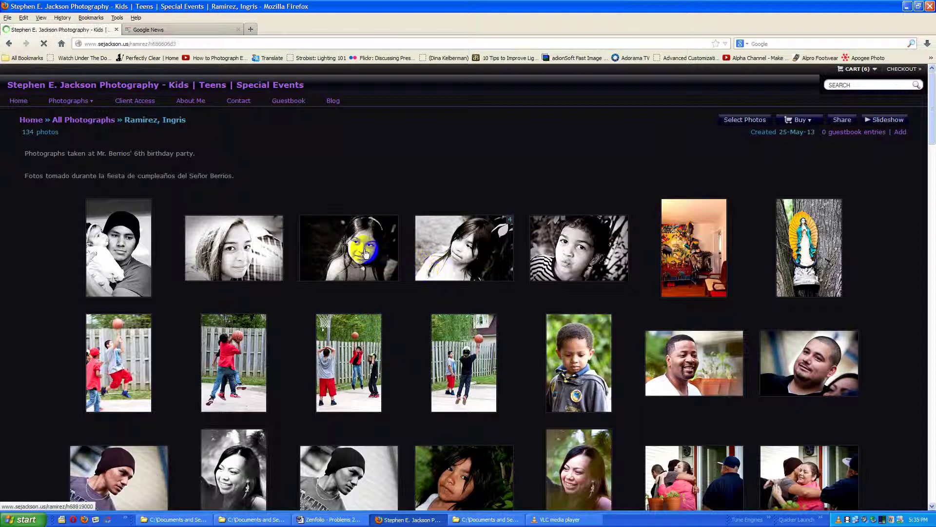
{"action": "left_click", "coordinate": [138, 123]}
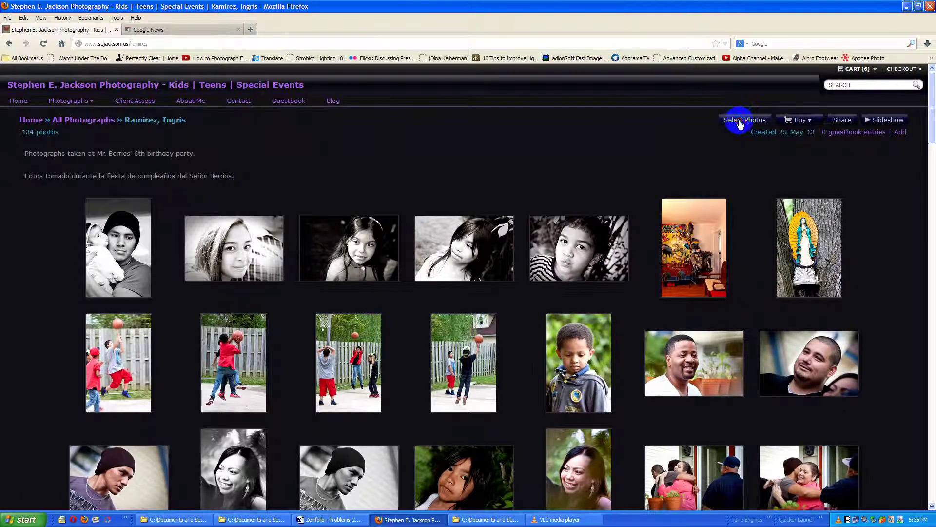
- Turn on photo selection and mark three girl portraits: the black-and-white fourth photo, the dark leafy one below it, and photo 41
{"action": "left_click", "coordinate": [740, 122]}
{"action": "left_click", "coordinate": [421, 291]}
{"action": "scroll", "coordinate": [785, 272], "scroll_direction": "down", "scroll_amount": 3}
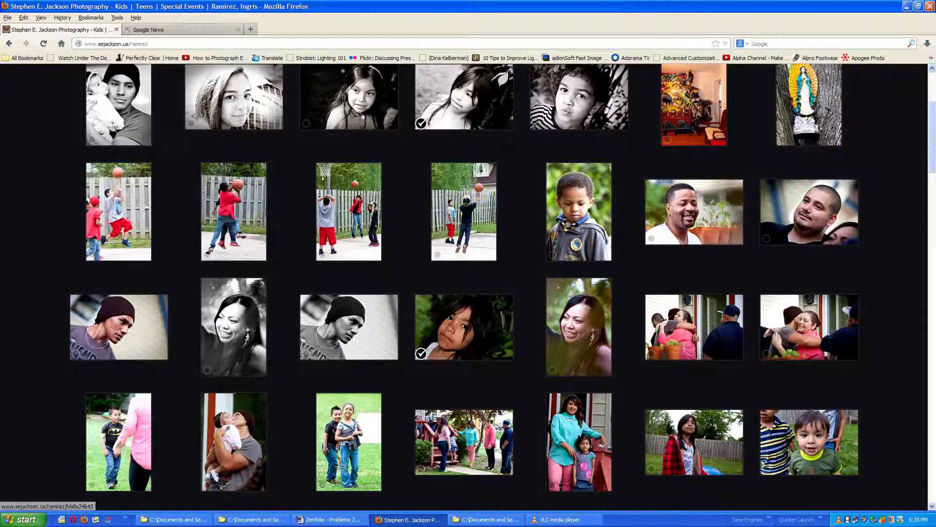
{"action": "left_click_drag", "start_coordinate": [930, 159], "coordinate": [934, 201]}
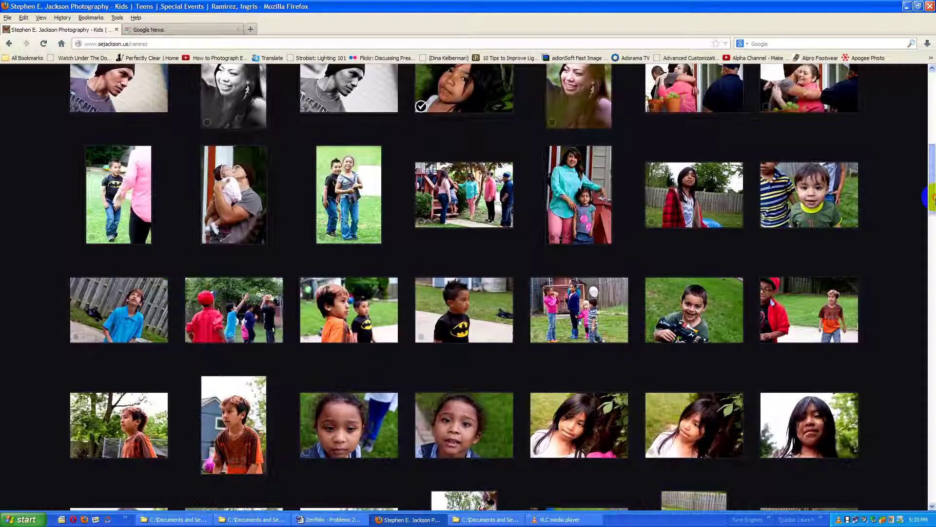
{"action": "left_click", "coordinate": [651, 451]}
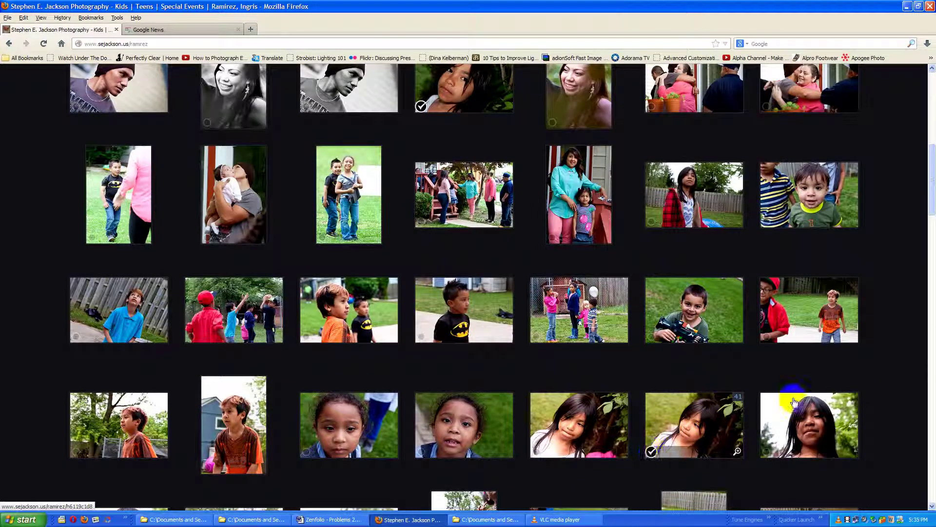
- Start choosing a product for the 3 selected photos, review the Prints price list and return to the categories
{"action": "left_click_drag", "start_coordinate": [931, 198], "coordinate": [933, 86]}
{"action": "left_click", "coordinate": [835, 118]}
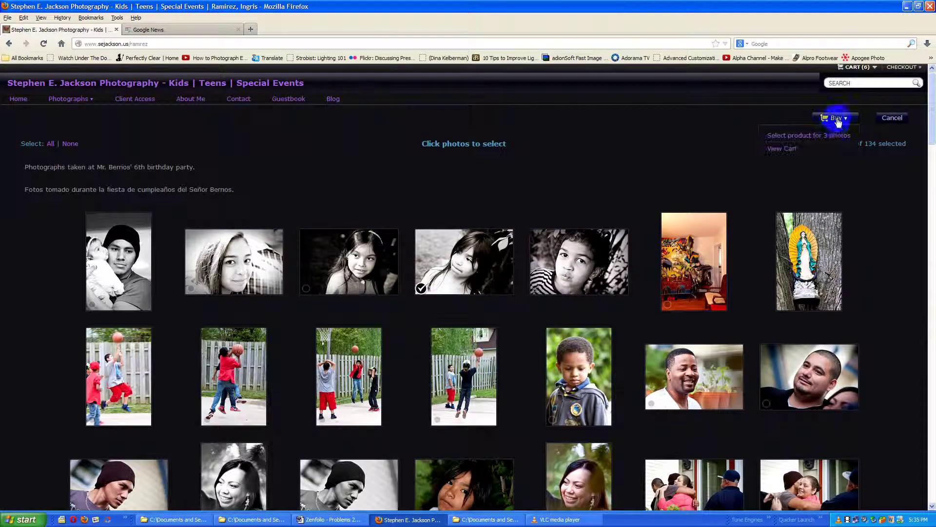
{"action": "left_click", "coordinate": [832, 139]}
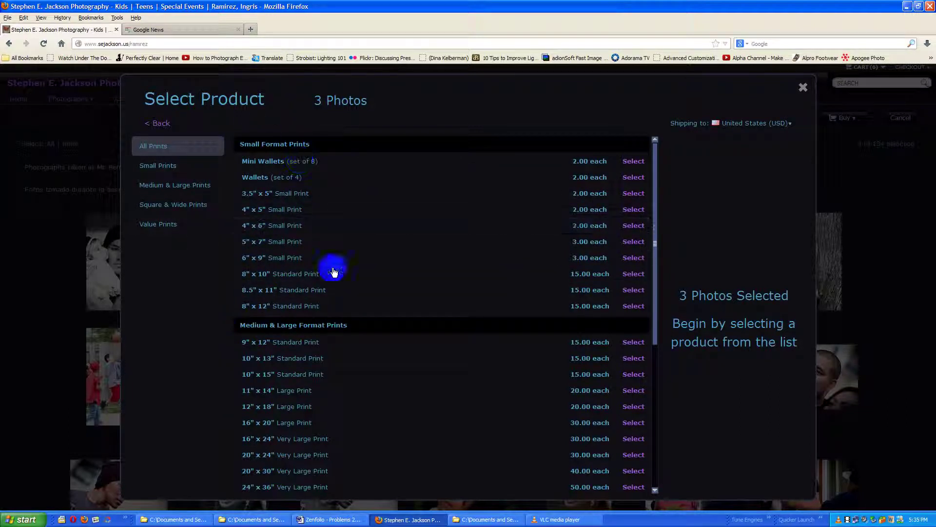
{"action": "left_click", "coordinate": [164, 126]}
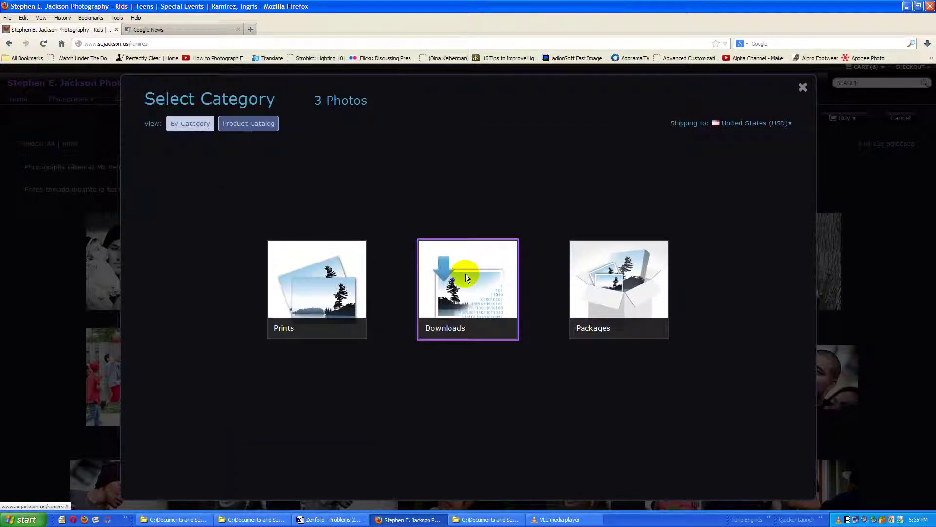
- Add the three selected photos to the cart from the Downloads category as Digital Download - For Web/Email
{"action": "left_click", "coordinate": [466, 273]}
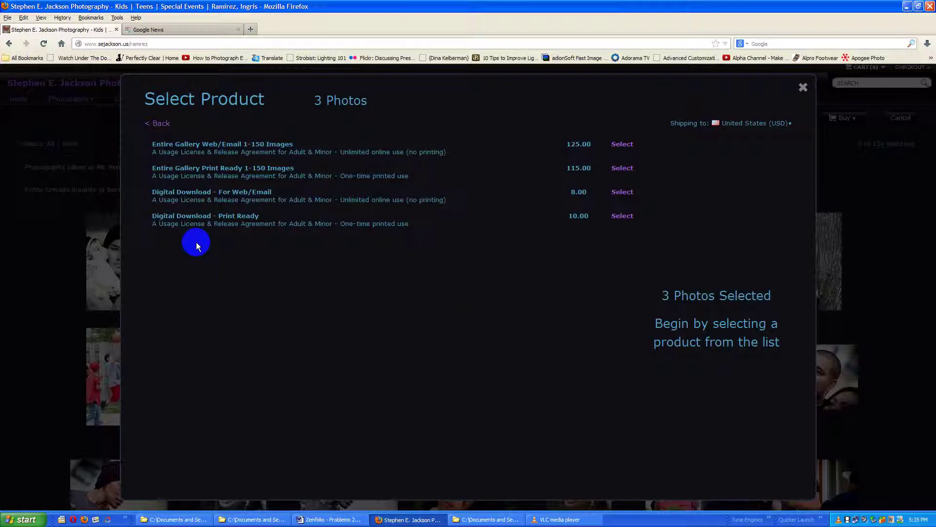
{"action": "left_click", "coordinate": [622, 192]}
{"action": "left_click", "coordinate": [601, 242]}
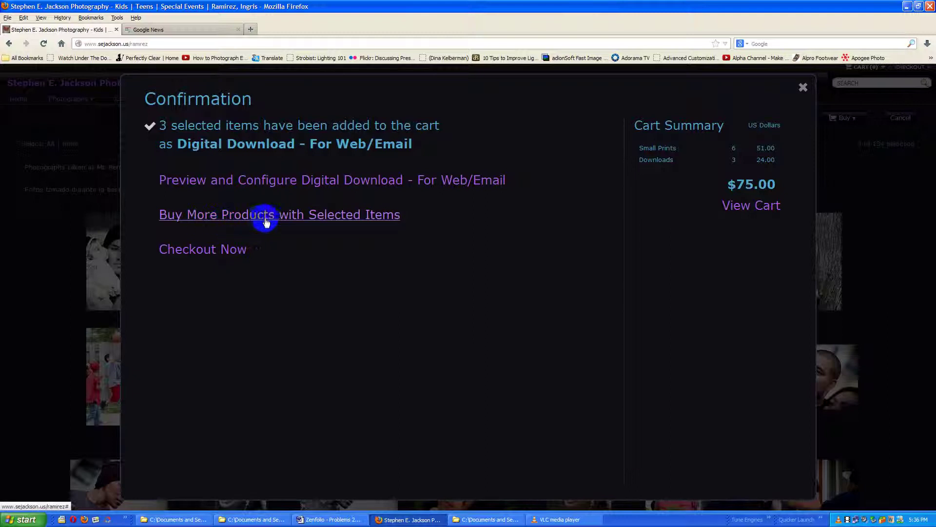
- Buy another product with the same three photos, adding them to the cart as Digital Download - Print Ready
{"action": "left_click", "coordinate": [289, 221]}
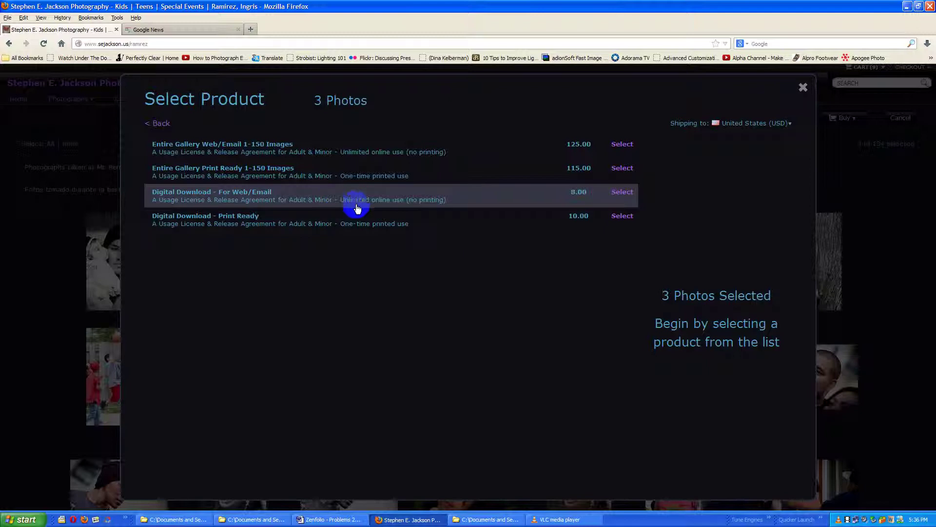
{"action": "left_click", "coordinate": [619, 217]}
{"action": "left_click", "coordinate": [604, 265]}
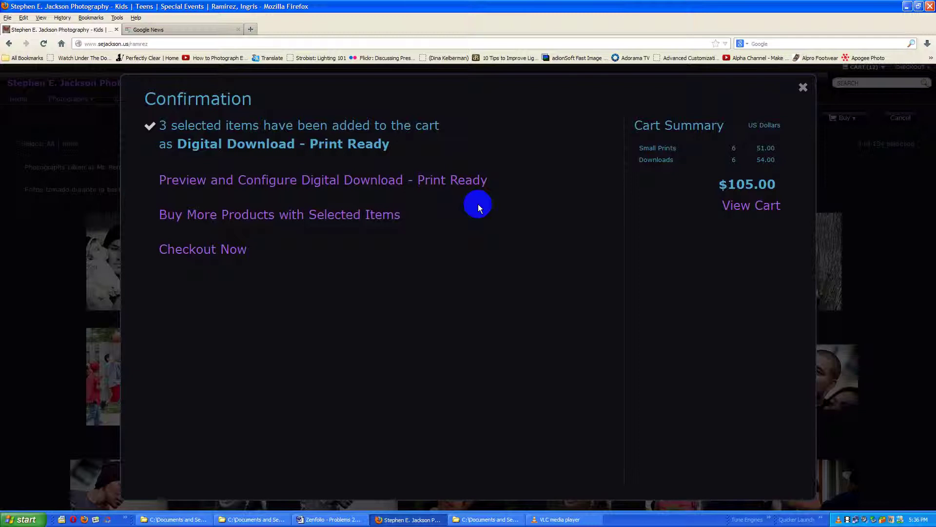
- Open the cart and remove all the 8" x 12" Standard Prints and 4" x 6" Small Prints, keeping only the digital downloads
{"action": "left_click", "coordinate": [743, 205]}
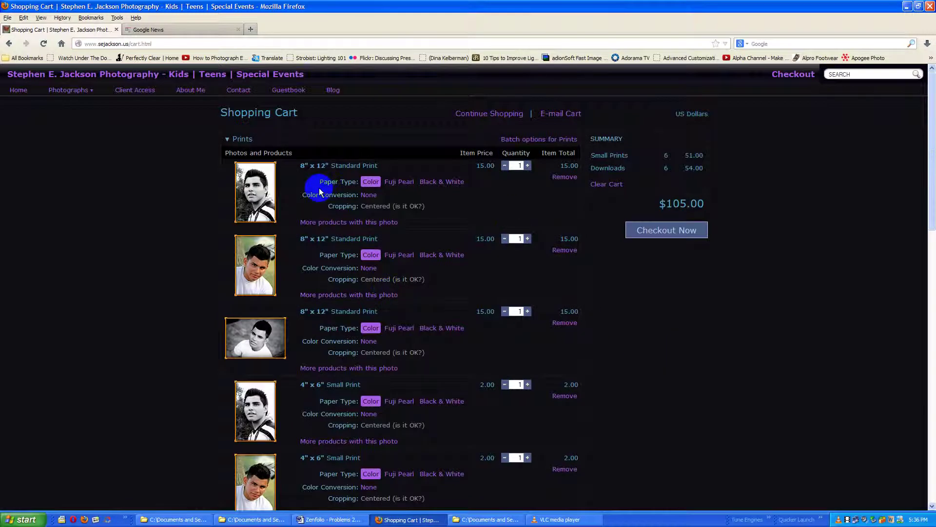
{"action": "scroll", "coordinate": [509, 264], "scroll_direction": "down", "scroll_amount": 15}
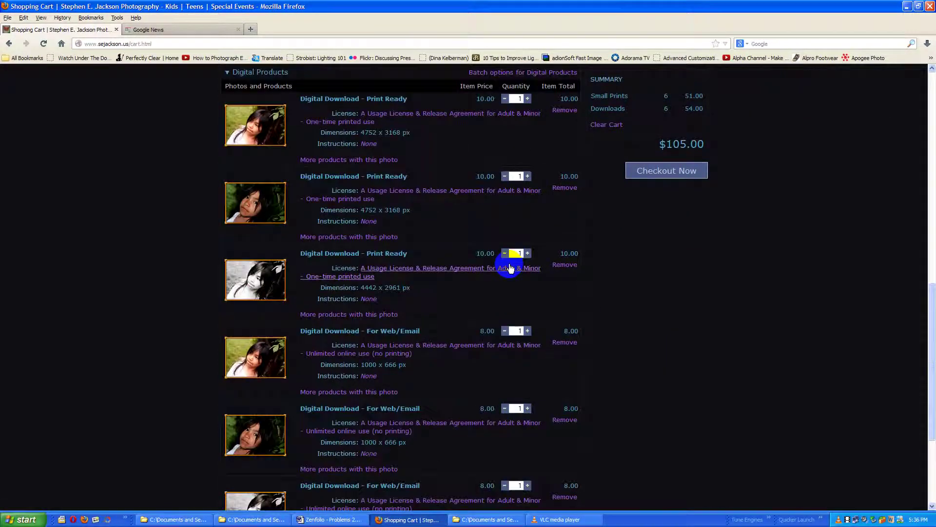
{"action": "scroll", "coordinate": [314, 379], "scroll_direction": "up", "scroll_amount": 13}
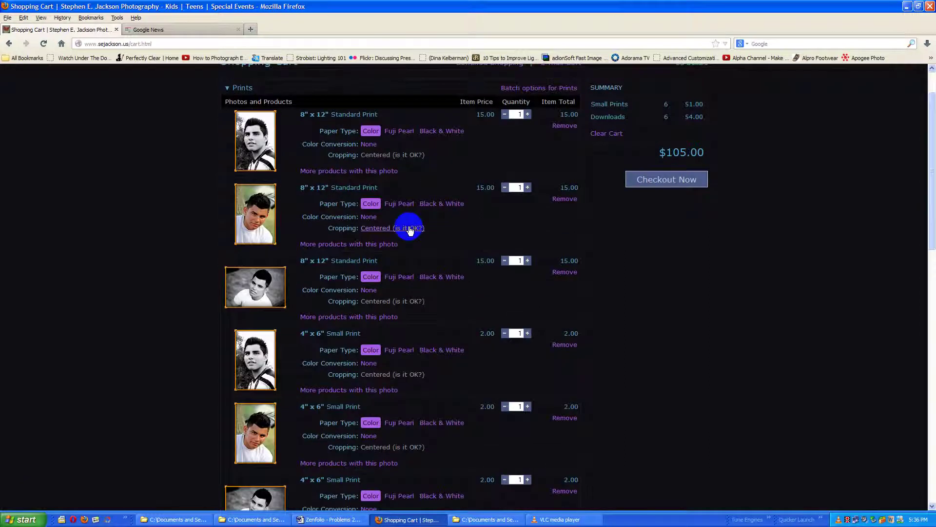
{"action": "left_click", "coordinate": [564, 125]}
{"action": "left_click", "coordinate": [563, 126]}
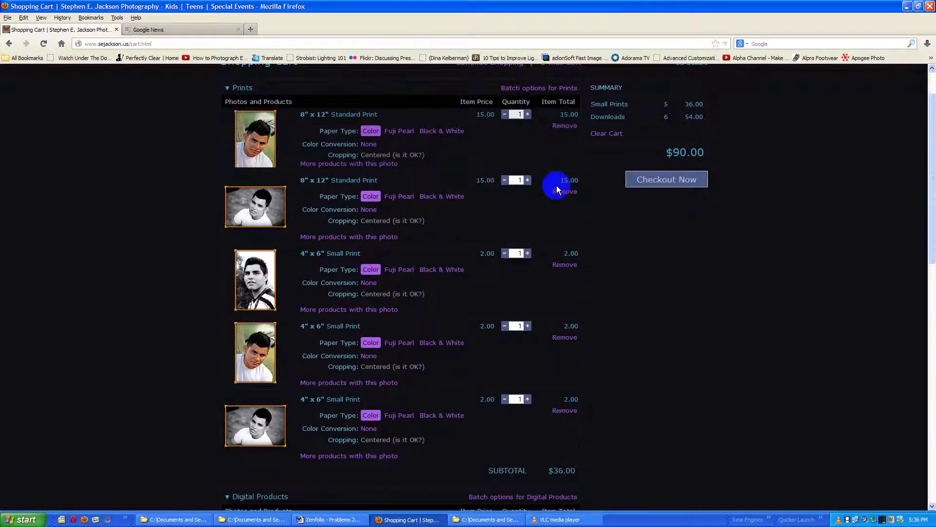
{"action": "left_click", "coordinate": [558, 127]}
{"action": "left_click", "coordinate": [557, 125]}
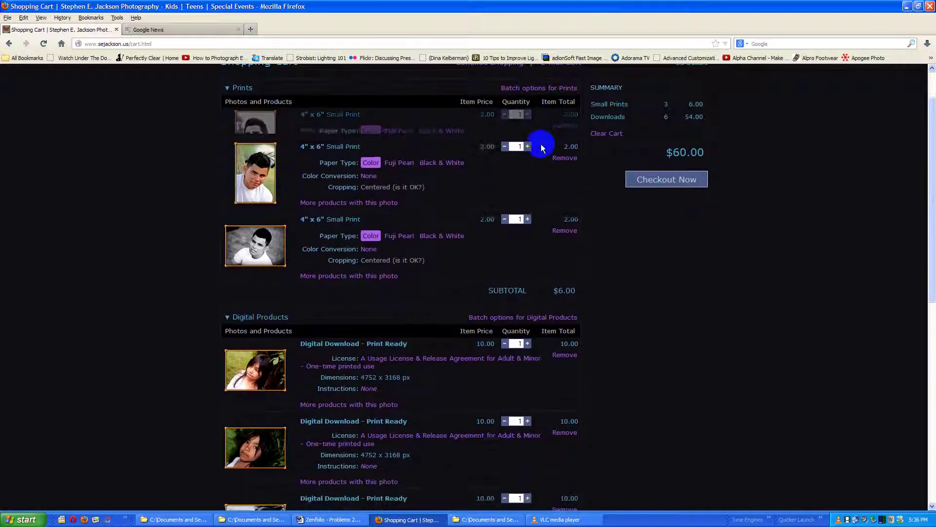
{"action": "left_click", "coordinate": [564, 127]}
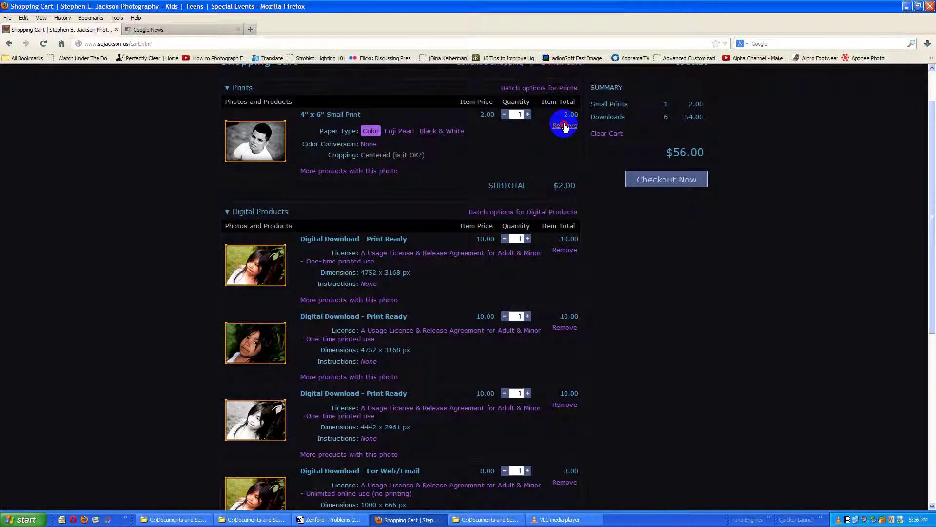
{"action": "left_click", "coordinate": [564, 126]}
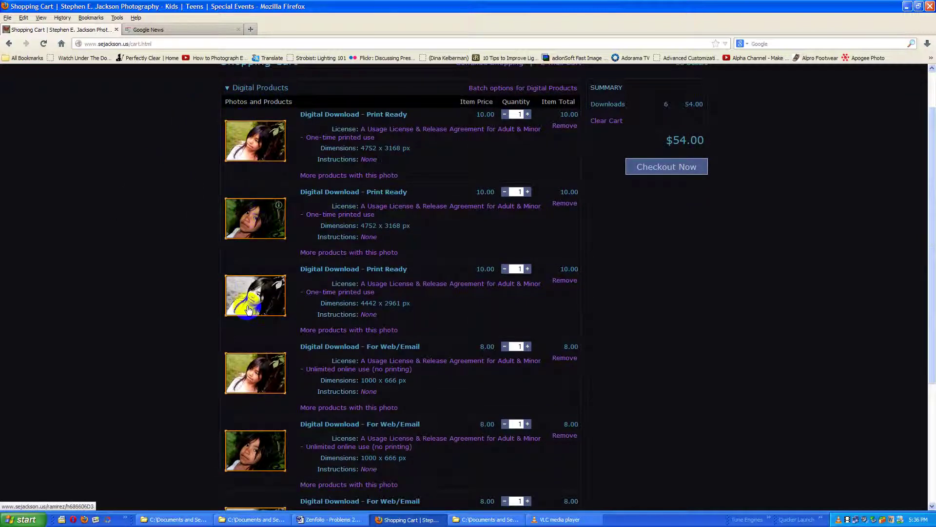
- Review the Print Ready and For Web/Email downloads in the cart, including their licenses, dimensions, prices and checkout options
{"action": "scroll", "coordinate": [78, 365], "scroll_direction": "down", "scroll_amount": 2}
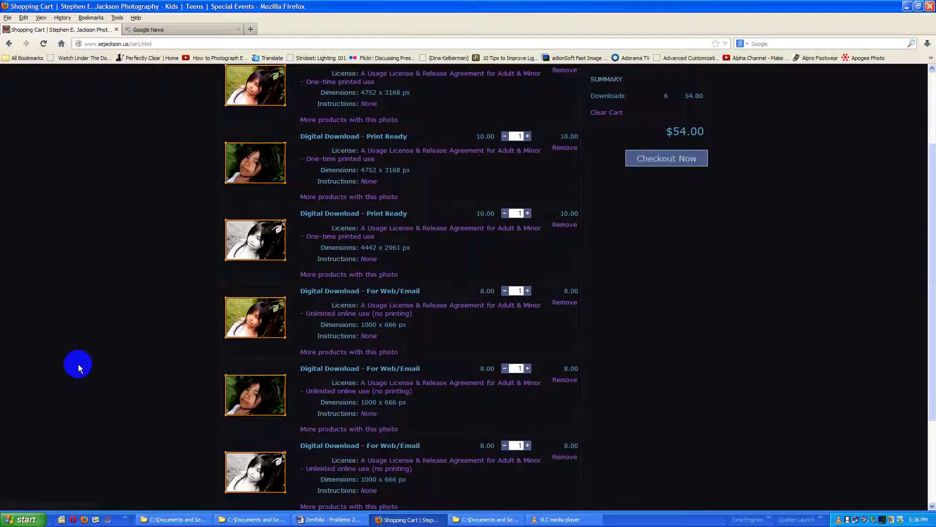
{"action": "scroll", "coordinate": [78, 363], "scroll_direction": "down", "scroll_amount": 2}
{"action": "scroll", "coordinate": [78, 363], "scroll_direction": "up", "scroll_amount": 4}
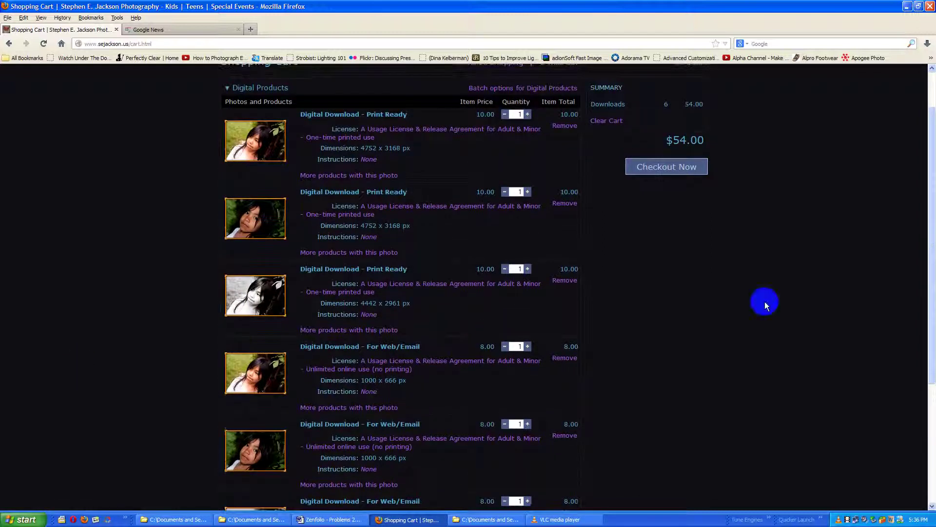
{"action": "left_click_drag", "start_coordinate": [929, 254], "coordinate": [932, 227]}
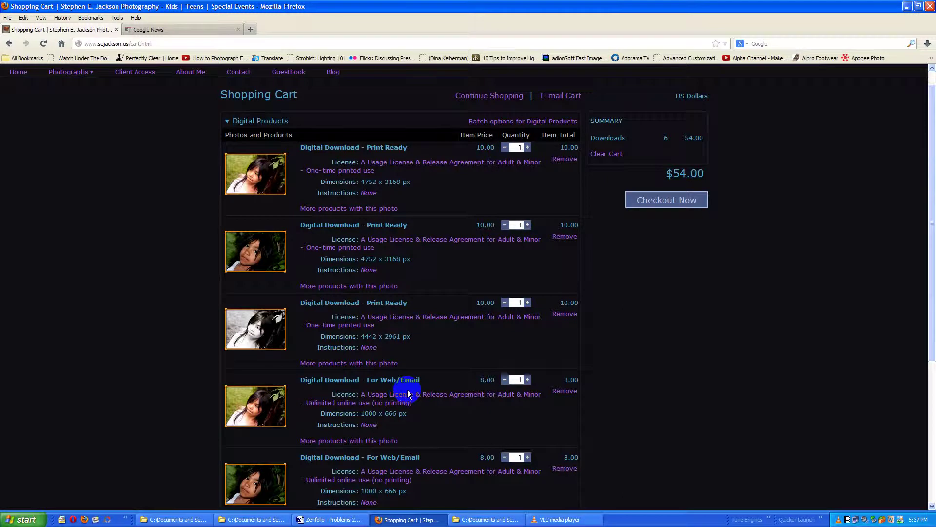
{"action": "scroll", "coordinate": [409, 394], "scroll_direction": "down", "scroll_amount": 2}
{"action": "scroll", "coordinate": [409, 394], "scroll_direction": "down", "scroll_amount": 3}
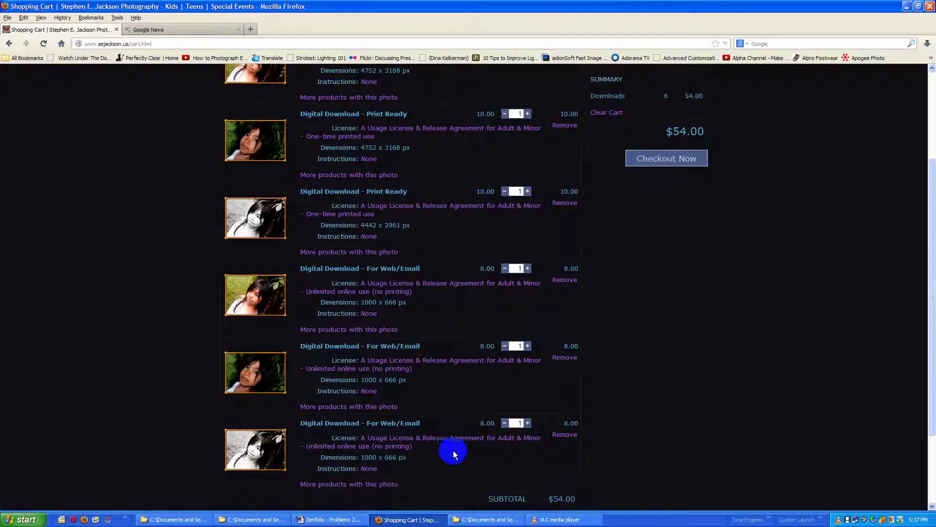
{"action": "scroll", "coordinate": [708, 318], "scroll_direction": "down", "scroll_amount": 3}
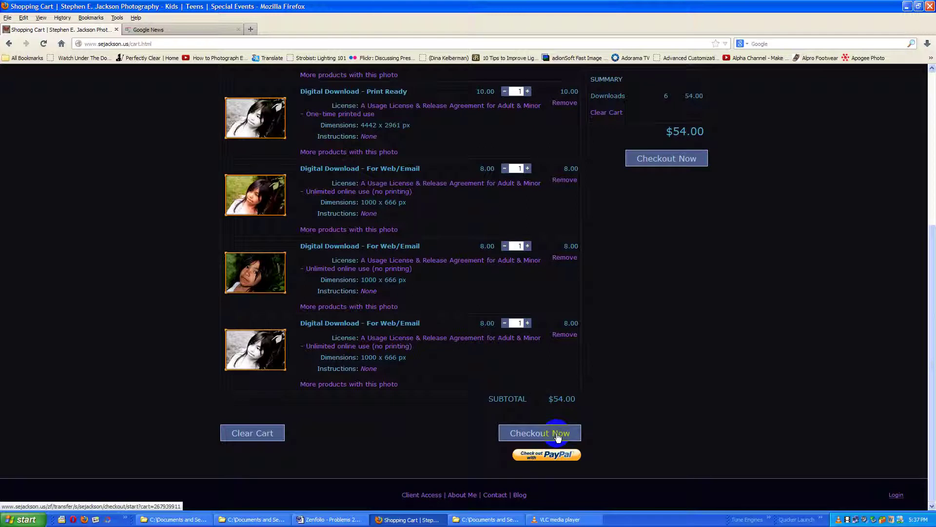
- Check out as a guest and accept the license agreements for the For Web/Email and Print Ready downloads
{"action": "left_click", "coordinate": [678, 162]}
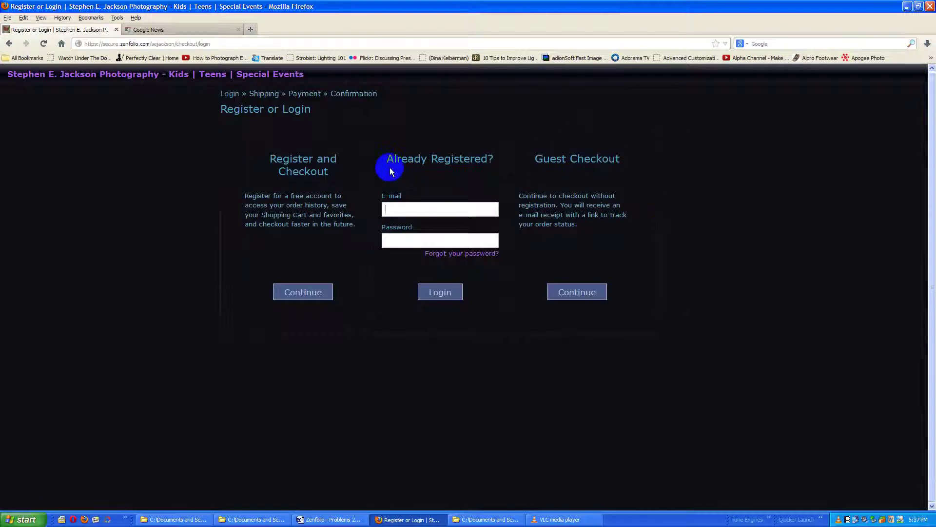
{"action": "left_click", "coordinate": [582, 297]}
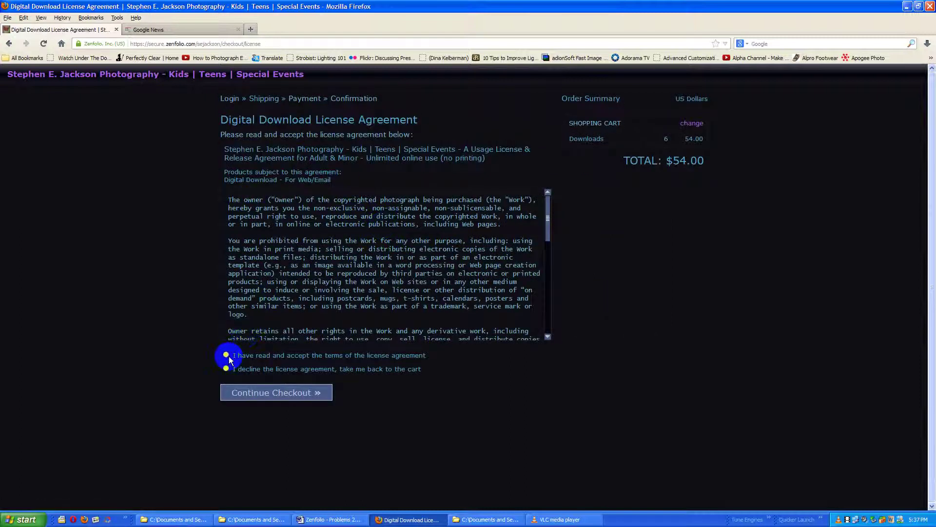
{"action": "mouse_move", "coordinate": [548, 226]}
{"action": "left_mouse_down"}
{"action": "mouse_move", "coordinate": [547, 318]}
{"action": "mouse_move", "coordinate": [547, 222]}
{"action": "left_mouse_up"}
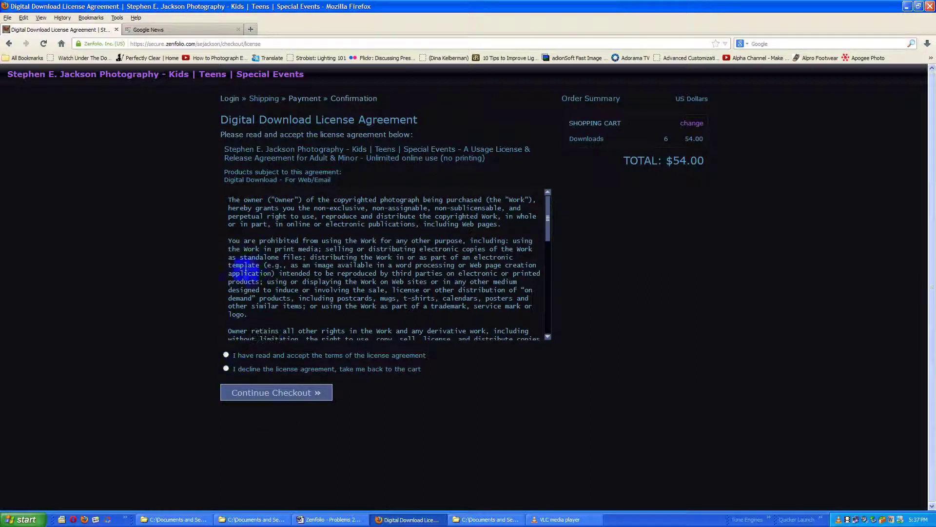
{"action": "left_click", "coordinate": [226, 356]}
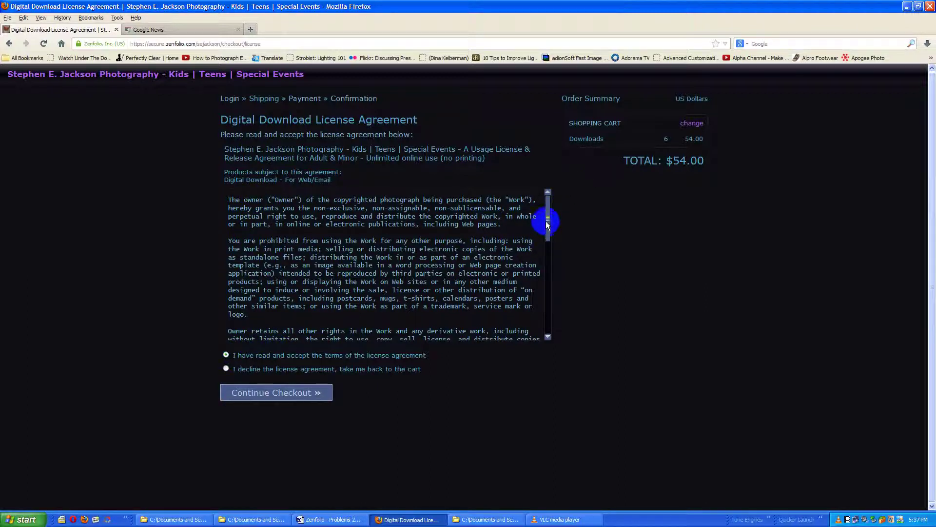
{"action": "left_click_drag", "start_coordinate": [550, 244], "coordinate": [558, 332]}
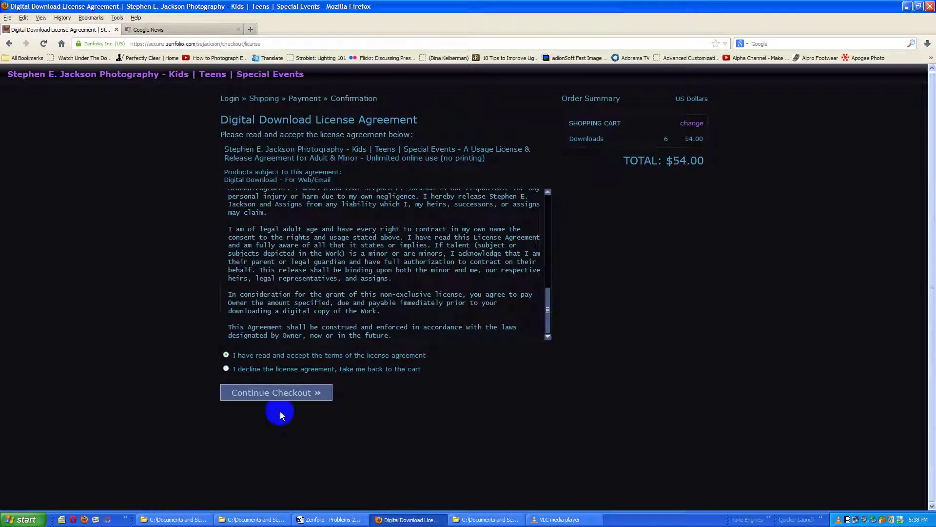
{"action": "left_click", "coordinate": [298, 390]}
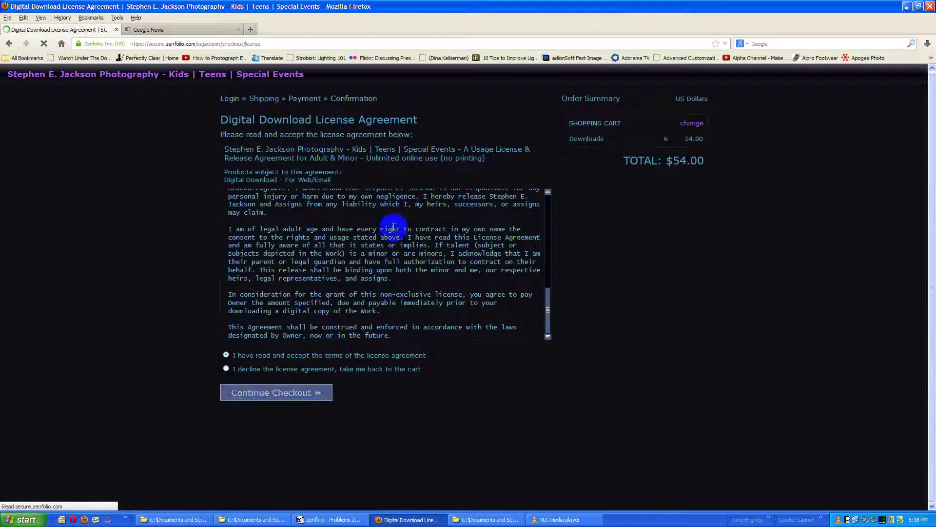
{"action": "left_click", "coordinate": [226, 355]}
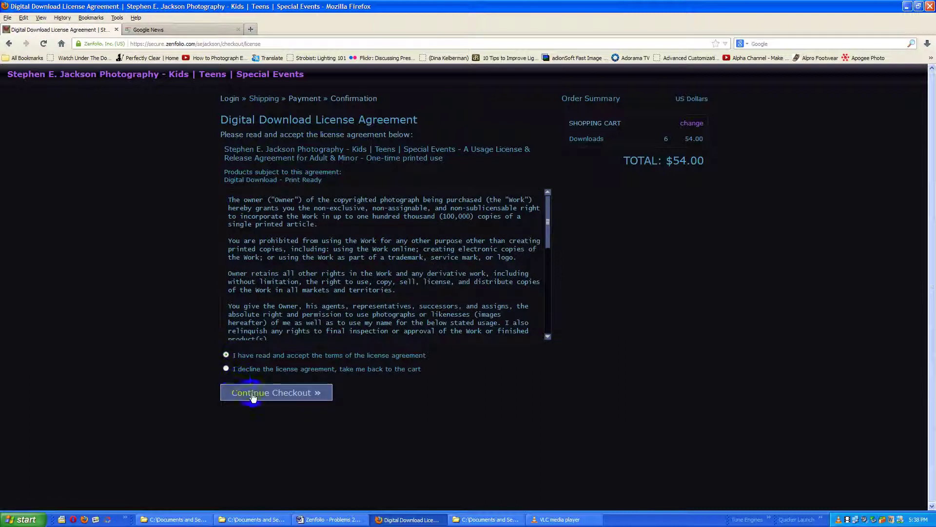
{"action": "left_click", "coordinate": [253, 396]}
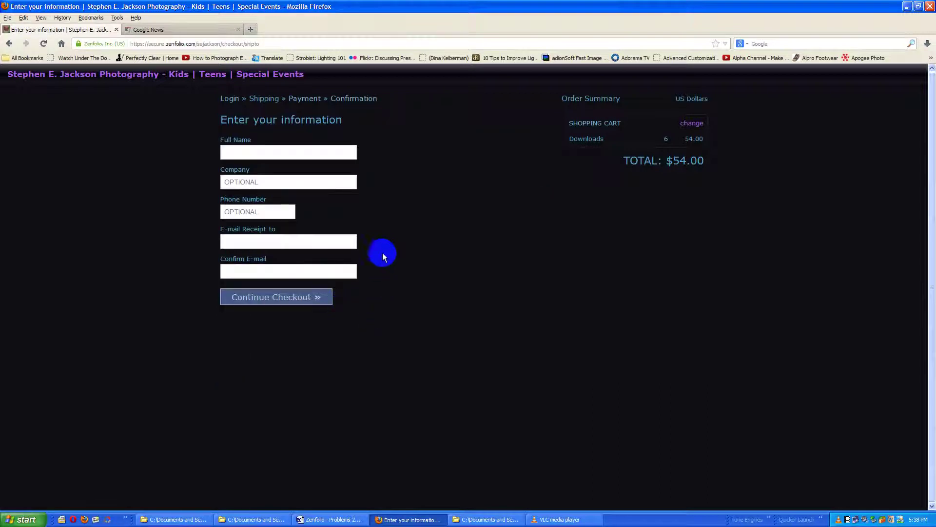
- Go back from the checkout information form to the shopping cart and clear all its items
{"action": "left_click", "coordinate": [9, 42]}
{"action": "left_click", "coordinate": [8, 43]}
{"action": "left_click", "coordinate": [9, 43]}
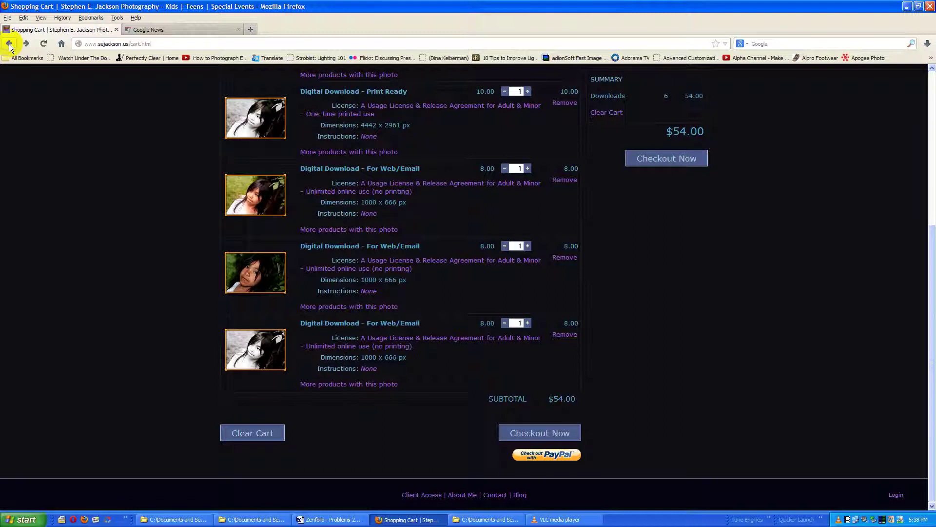
{"action": "left_click", "coordinate": [264, 433]}
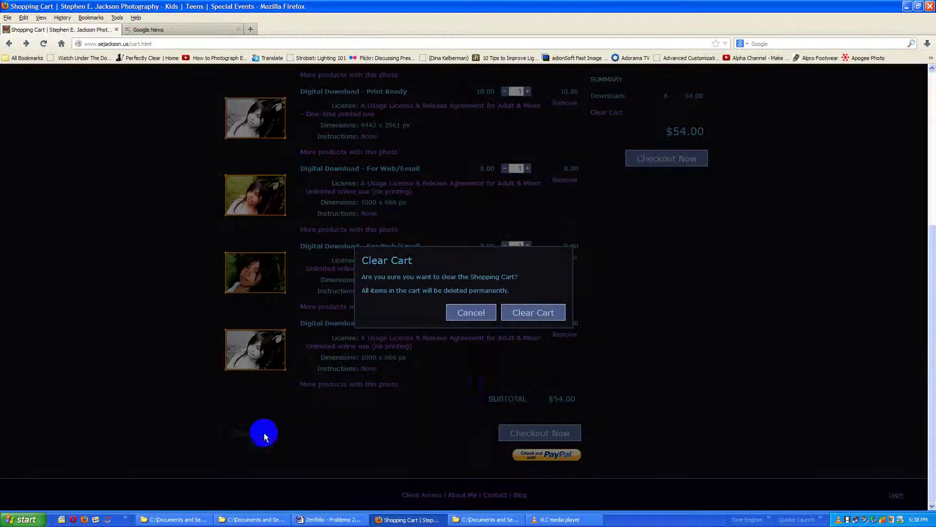
{"action": "left_click", "coordinate": [541, 313]}
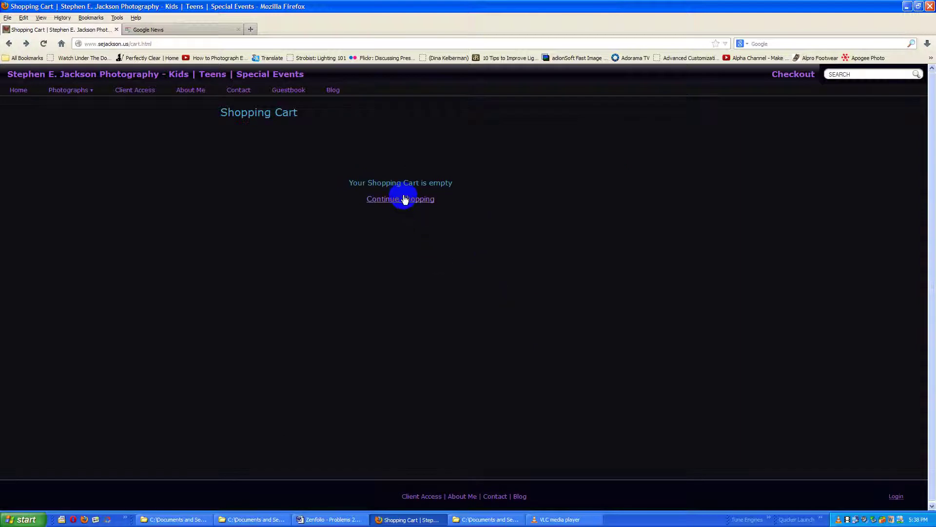
- Continue shopping in the gallery and show all of its photos on one page
{"action": "left_click", "coordinate": [404, 200]}
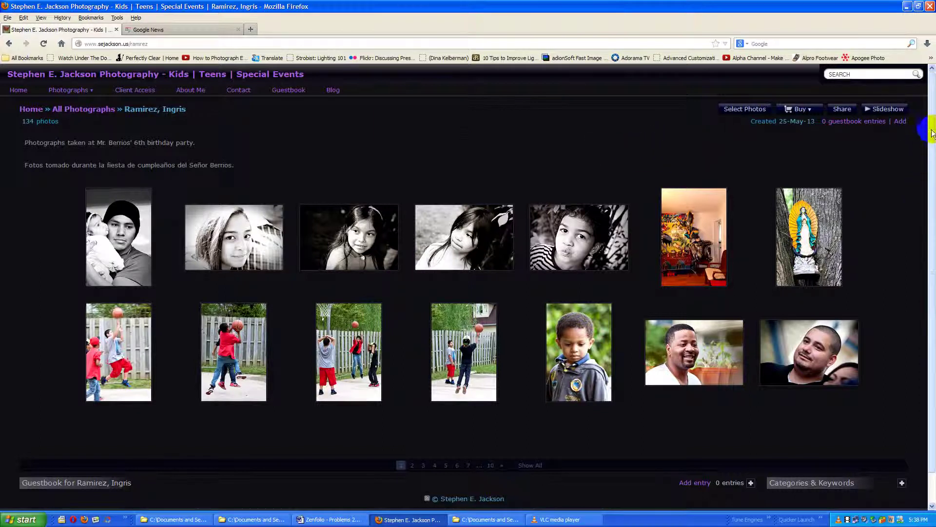
{"action": "left_click_drag", "start_coordinate": [931, 131], "coordinate": [932, 159]}
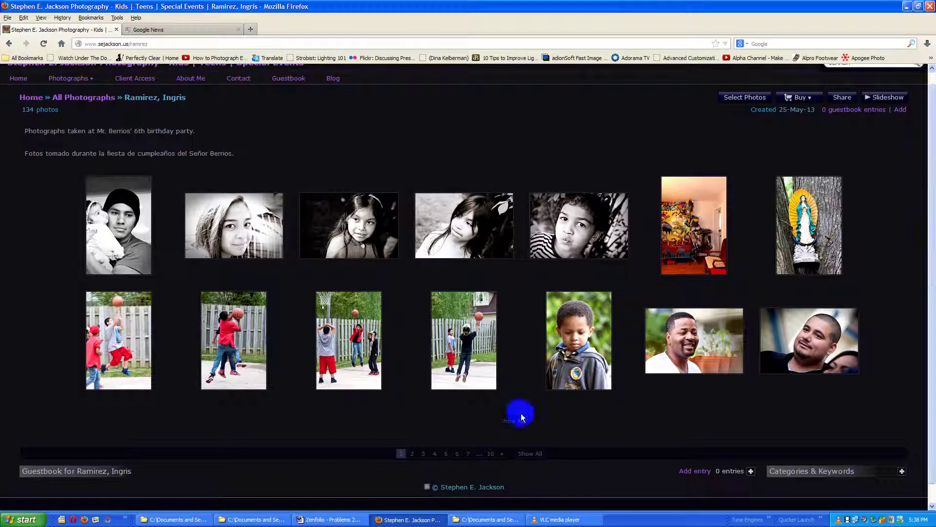
{"action": "left_click", "coordinate": [535, 454]}
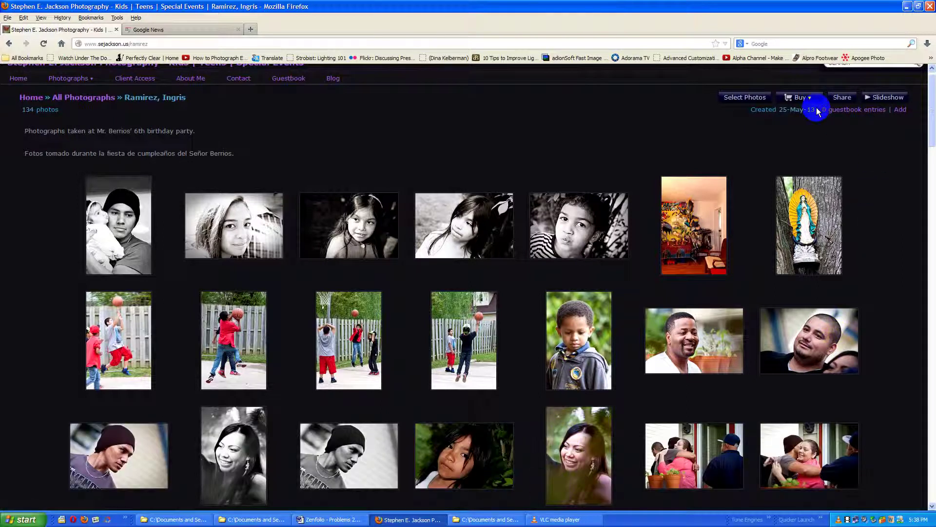
- Turn on photo selection, check the girl portraits that are still marked and clear the selection
{"action": "mouse_move", "coordinate": [932, 114]}
{"action": "left_mouse_down"}
{"action": "mouse_move", "coordinate": [921, 483]}
{"action": "mouse_move", "coordinate": [932, 99]}
{"action": "left_mouse_up"}
{"action": "left_click", "coordinate": [794, 115]}
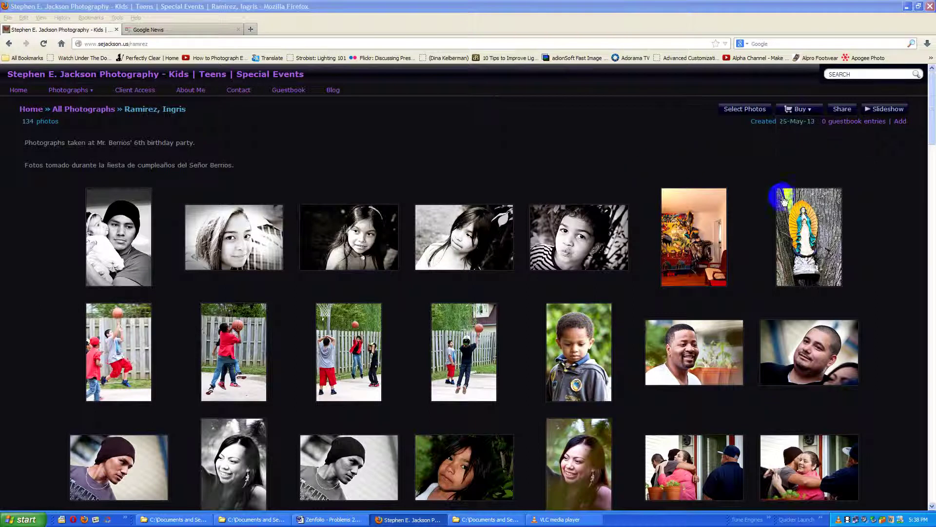
{"action": "mouse_move", "coordinate": [791, 117]}
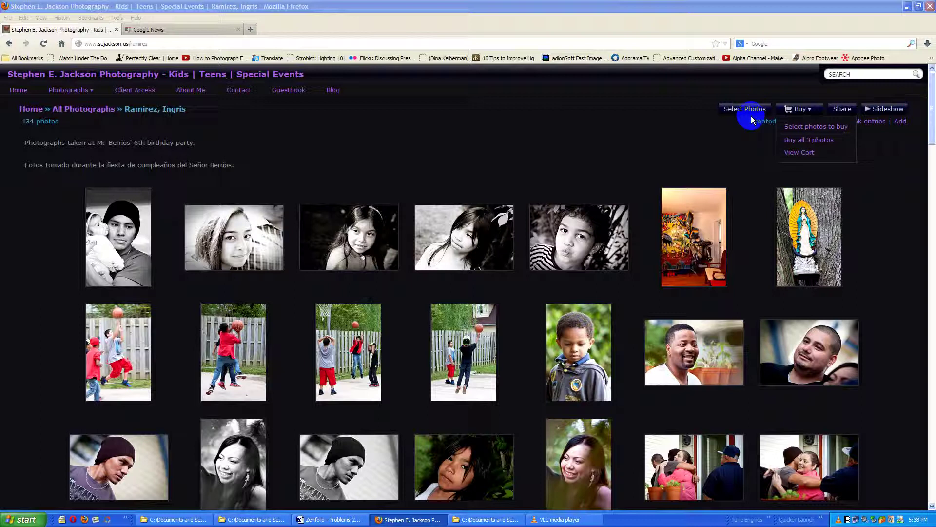
{"action": "left_click", "coordinate": [738, 109]}
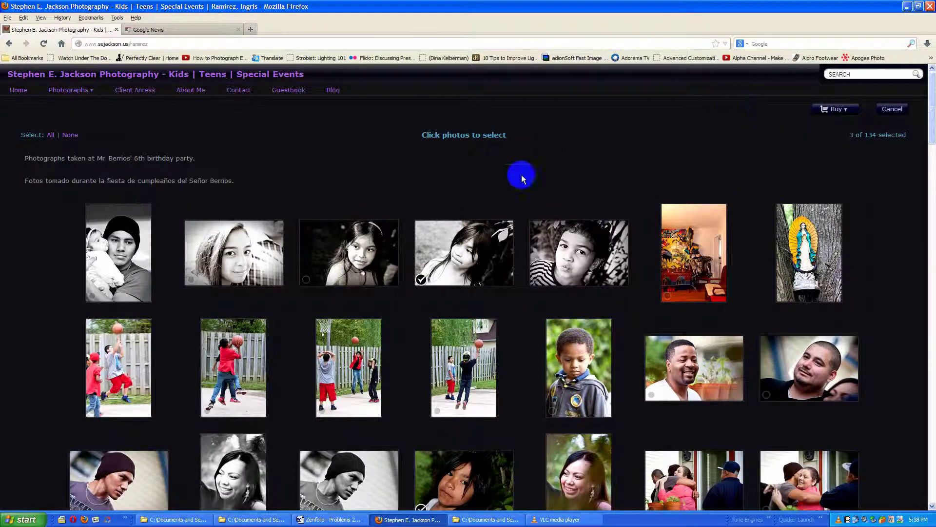
{"action": "scroll", "coordinate": [424, 282], "scroll_direction": "down", "scroll_amount": 3}
{"action": "scroll", "coordinate": [426, 345], "scroll_direction": "down", "scroll_amount": 6}
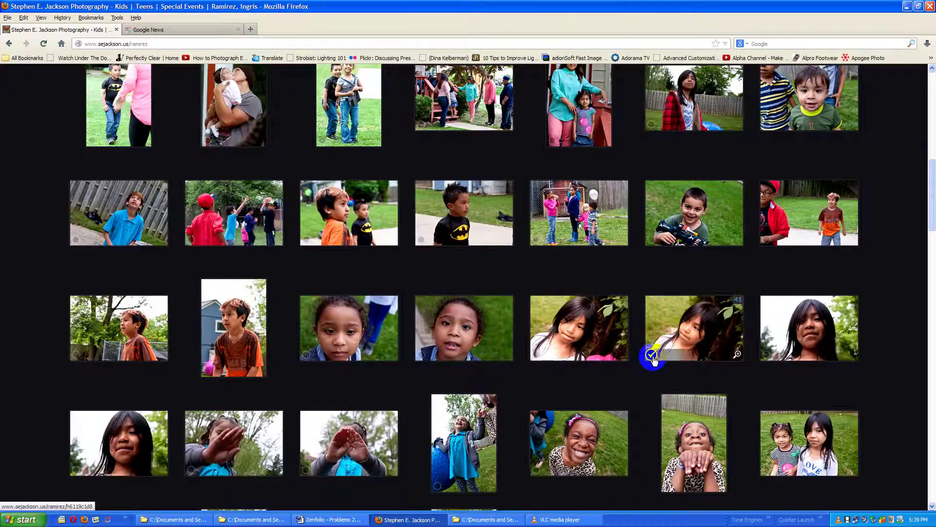
{"action": "left_click_drag", "start_coordinate": [927, 261], "coordinate": [874, 109]}
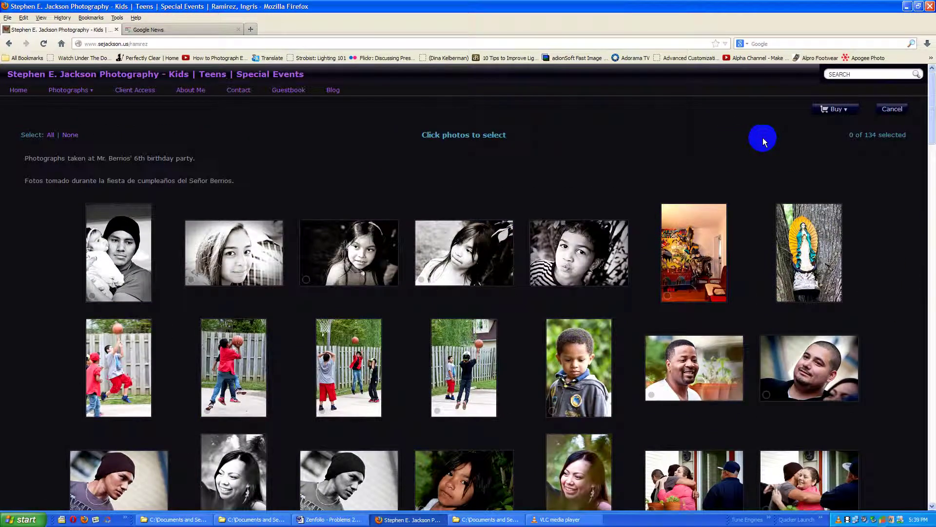
- Select all gallery photos and view the products offered for them, clearing the selection again
{"action": "left_click", "coordinate": [834, 110]}
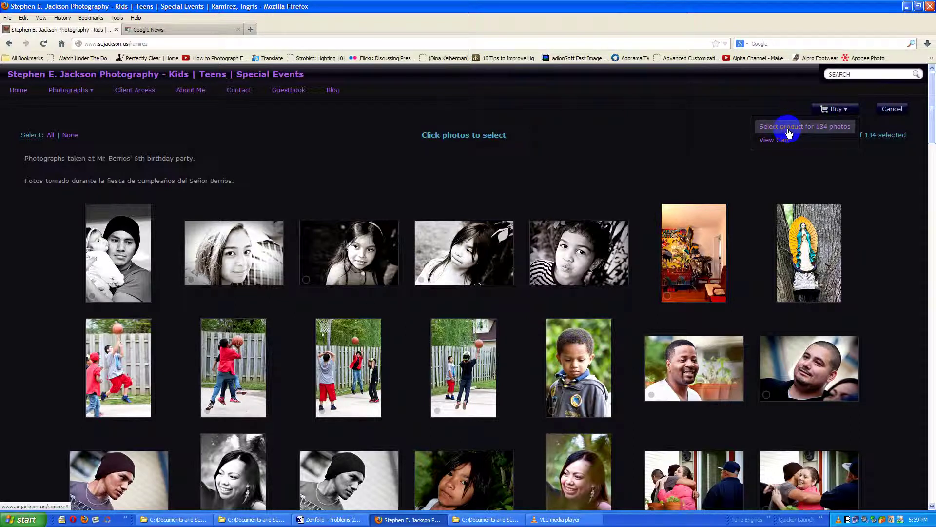
{"action": "left_click", "coordinate": [832, 108]}
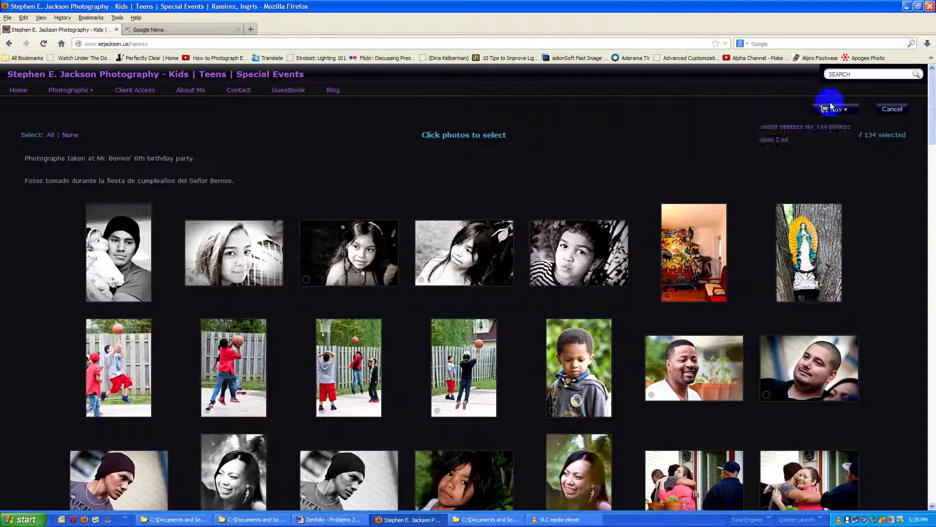
{"action": "left_click", "coordinate": [50, 136]}
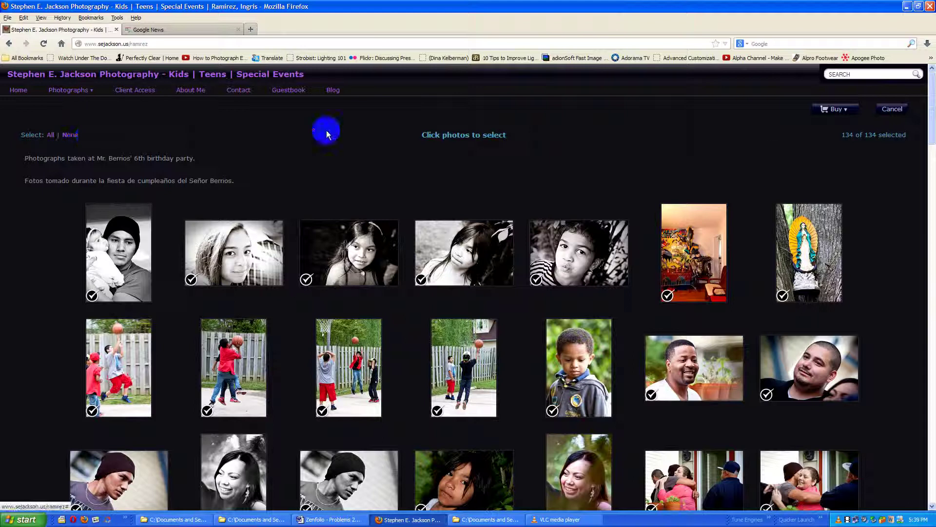
{"action": "left_click", "coordinate": [835, 112]}
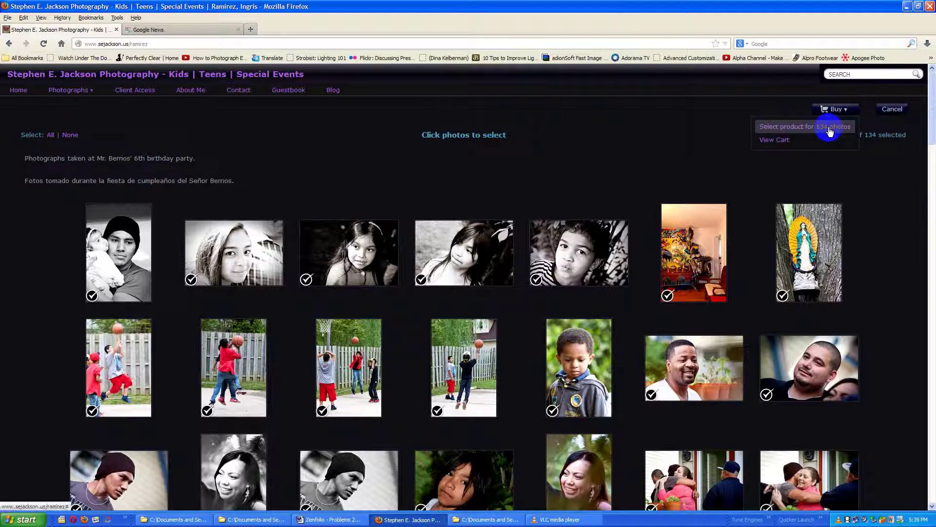
{"action": "left_click", "coordinate": [829, 128]}
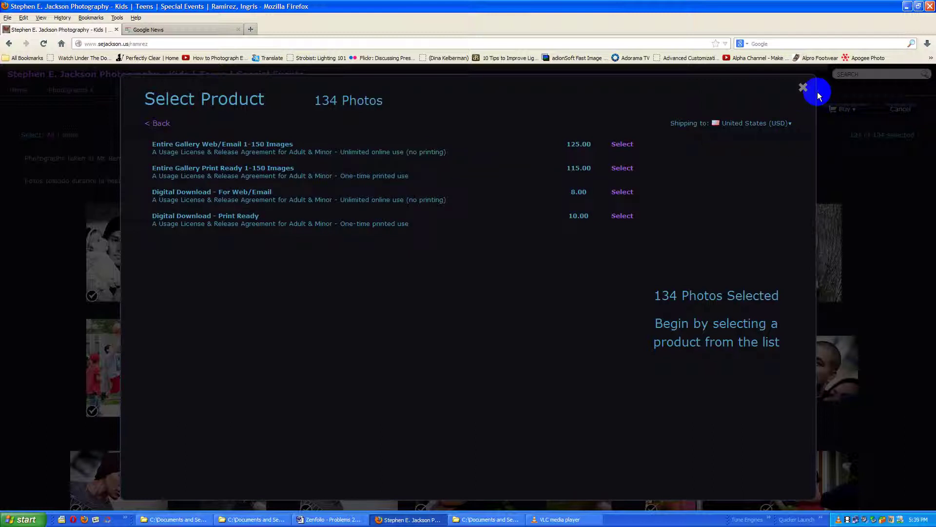
{"action": "left_click", "coordinate": [803, 87]}
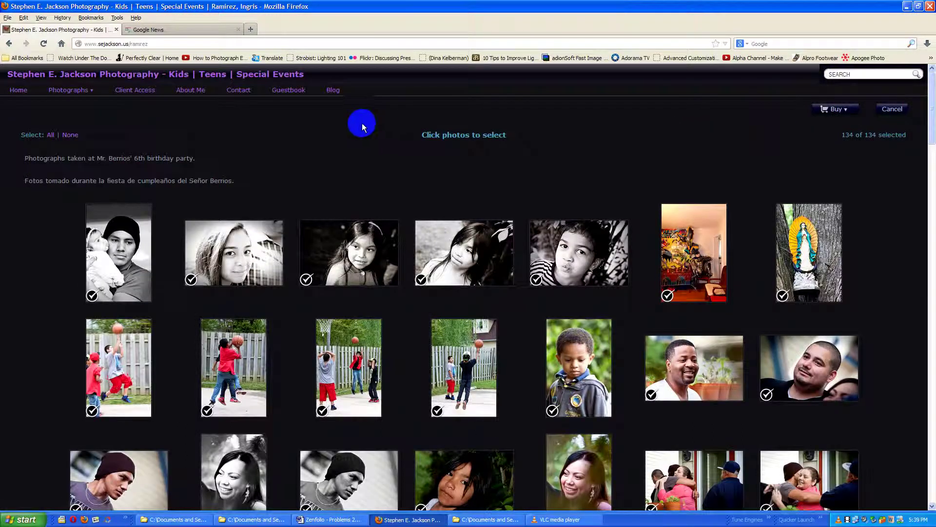
{"action": "left_click", "coordinate": [71, 136]}
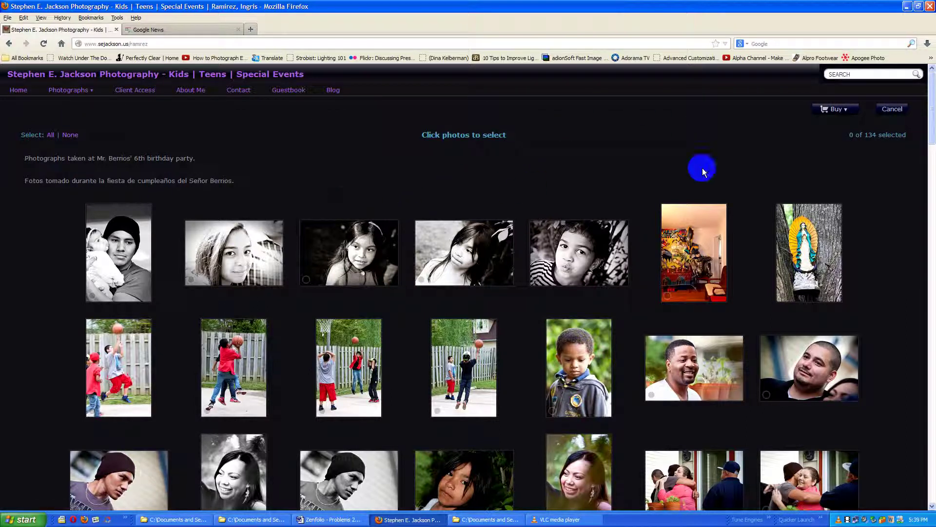
- Choose the Entire Gallery Print Ready 1-150 Images product for all 134 gallery photos
{"action": "left_click", "coordinate": [833, 111]}
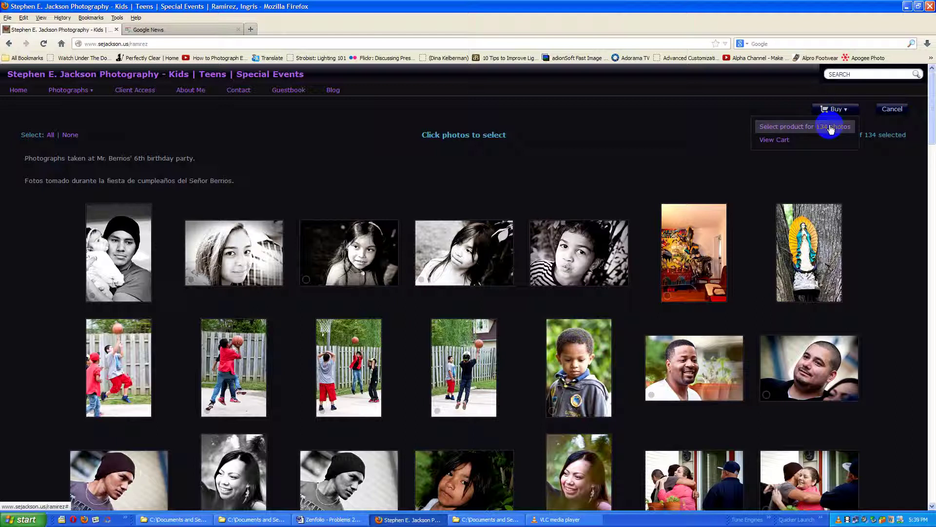
{"action": "left_click", "coordinate": [831, 128]}
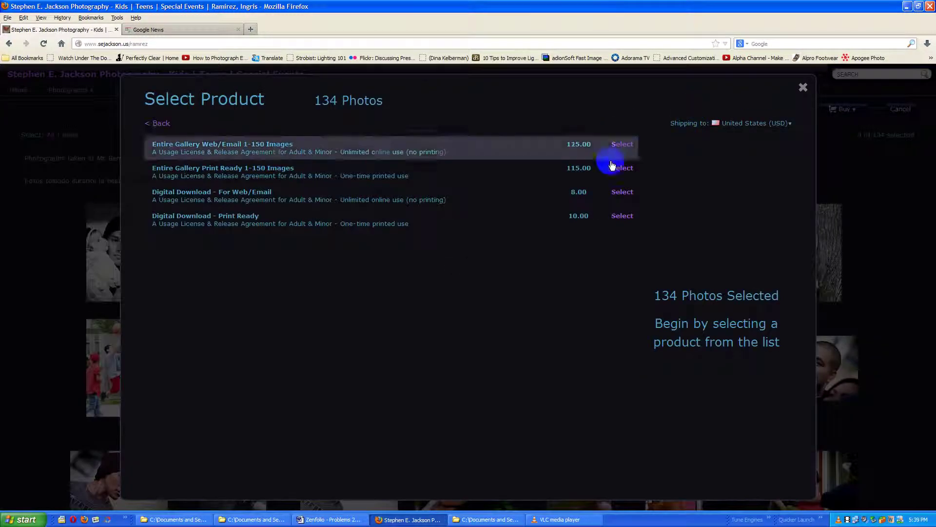
{"action": "left_click", "coordinate": [623, 169]}
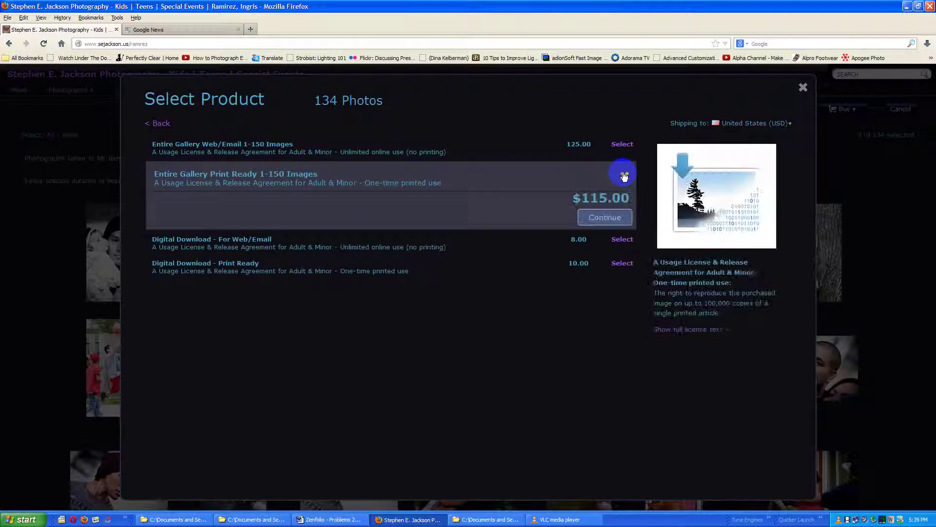
{"action": "left_click", "coordinate": [603, 220]}
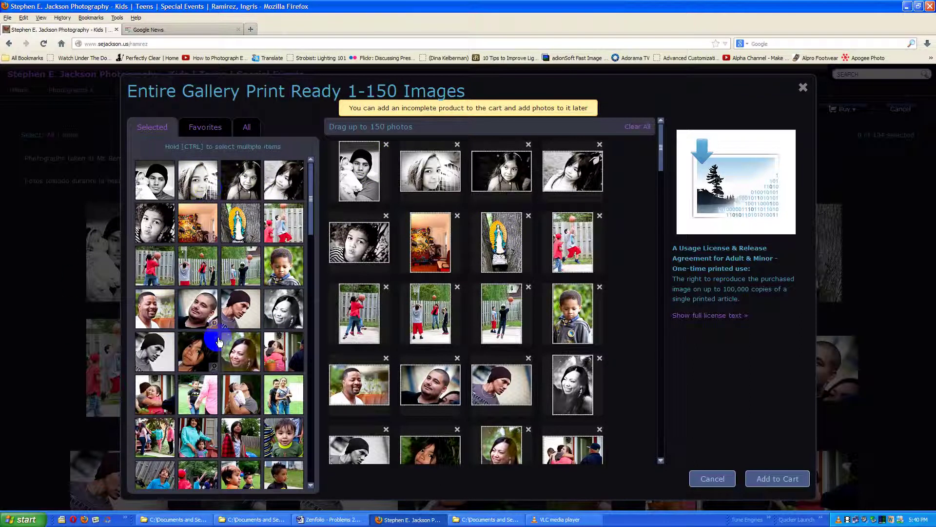
- Remove the religious statue and room interior photos from the Print Ready product and add it to the cart
{"action": "left_click", "coordinate": [248, 128]}
{"action": "scroll", "coordinate": [306, 407], "scroll_direction": "down", "scroll_amount": 5}
{"action": "scroll", "coordinate": [306, 407], "scroll_direction": "down", "scroll_amount": 3}
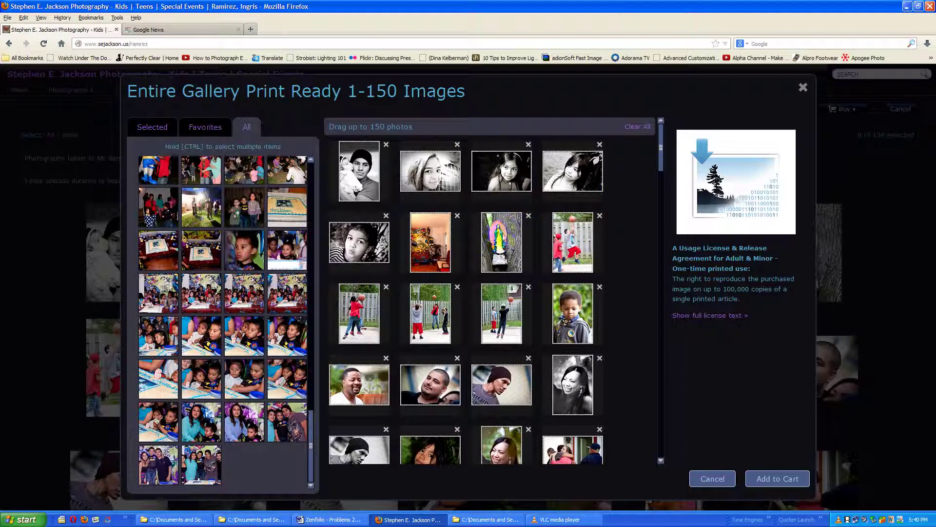
{"action": "left_click", "coordinate": [529, 216]}
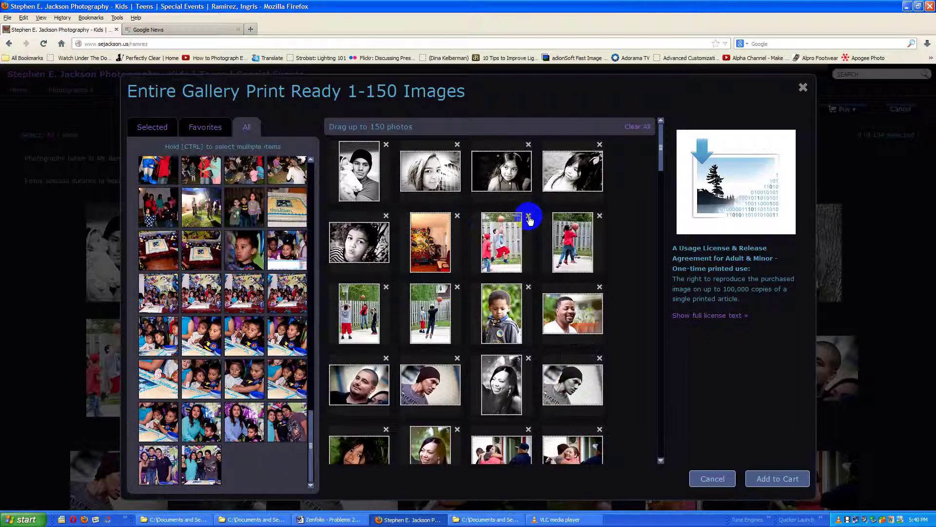
{"action": "left_click", "coordinate": [457, 217]}
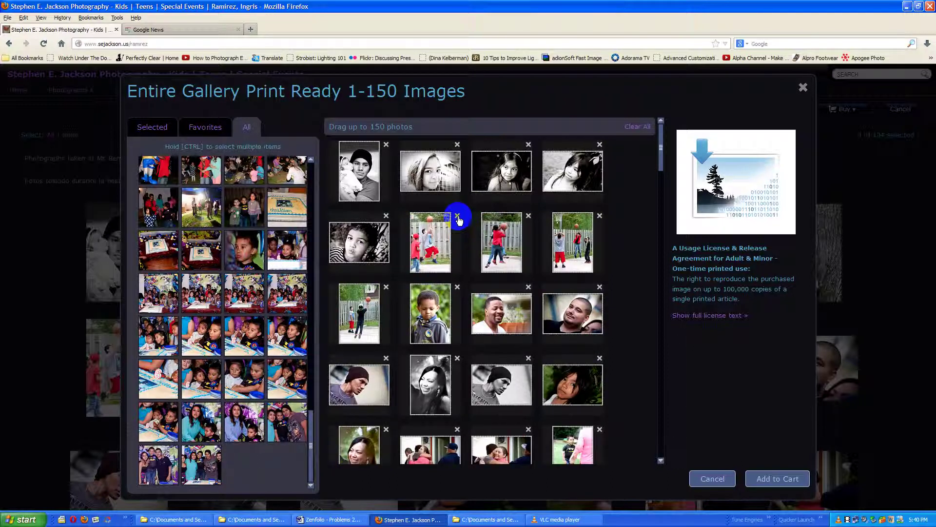
{"action": "left_click_drag", "start_coordinate": [662, 163], "coordinate": [661, 454]}
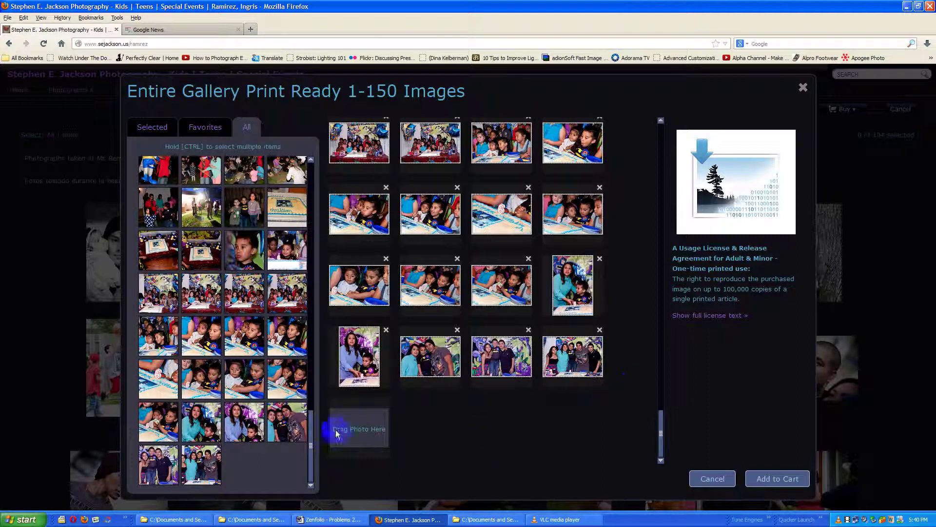
{"action": "left_click", "coordinate": [786, 481]}
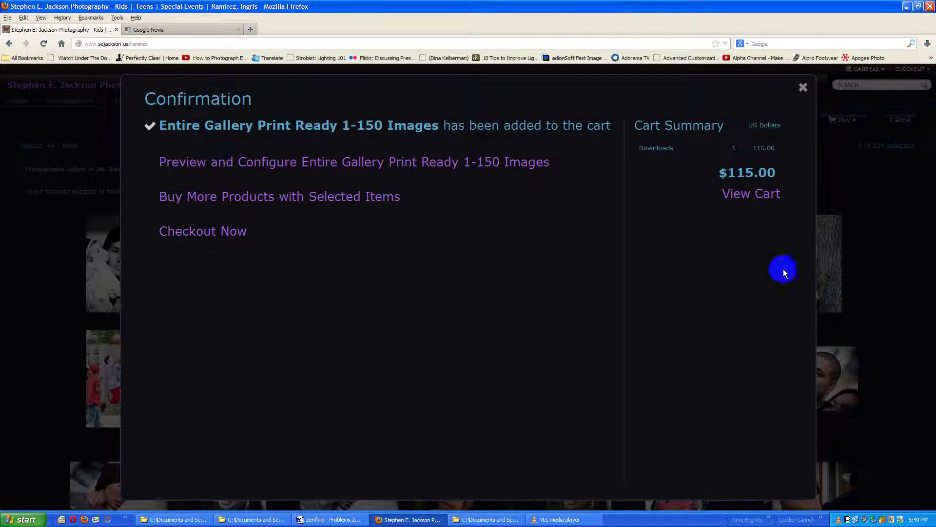
- View the shopping cart and its checkout login page, and return to the gallery
{"action": "left_click", "coordinate": [742, 194]}
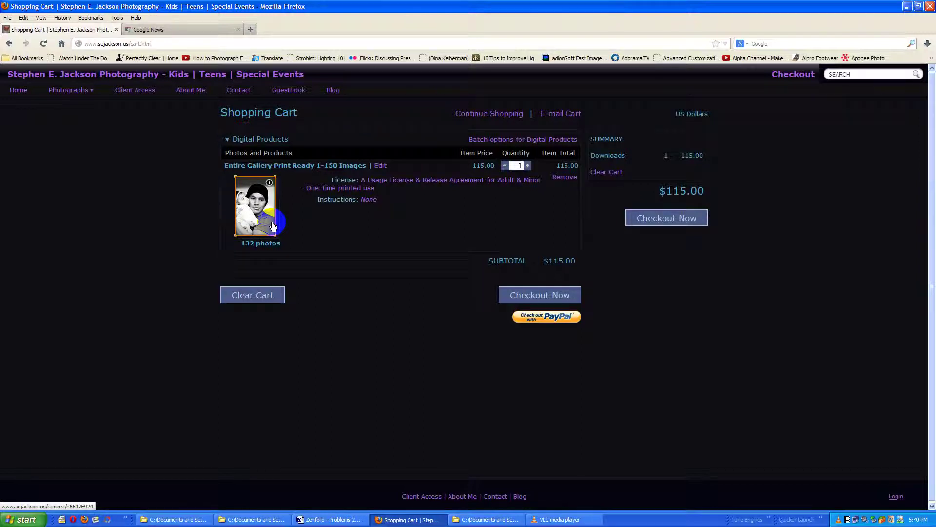
{"action": "left_click", "coordinate": [529, 297]}
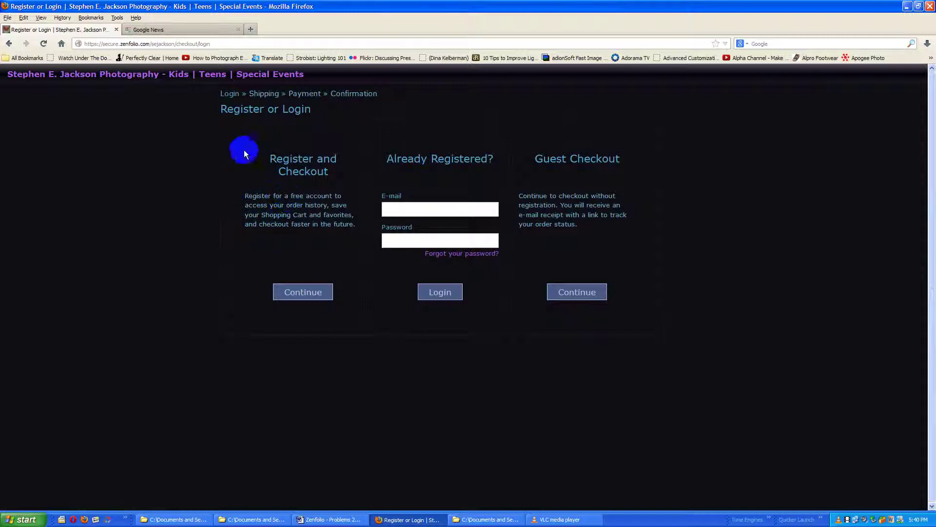
{"action": "left_click", "coordinate": [9, 44]}
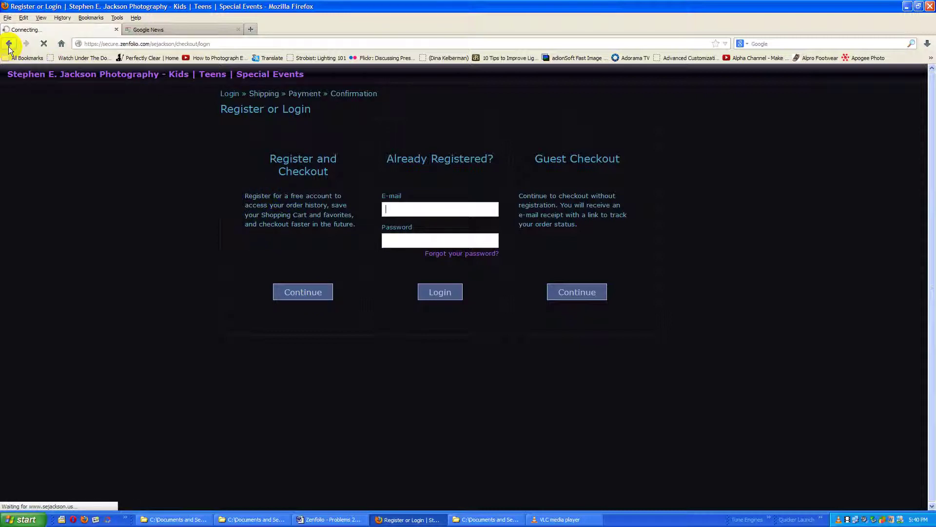
{"action": "left_click", "coordinate": [9, 46]}
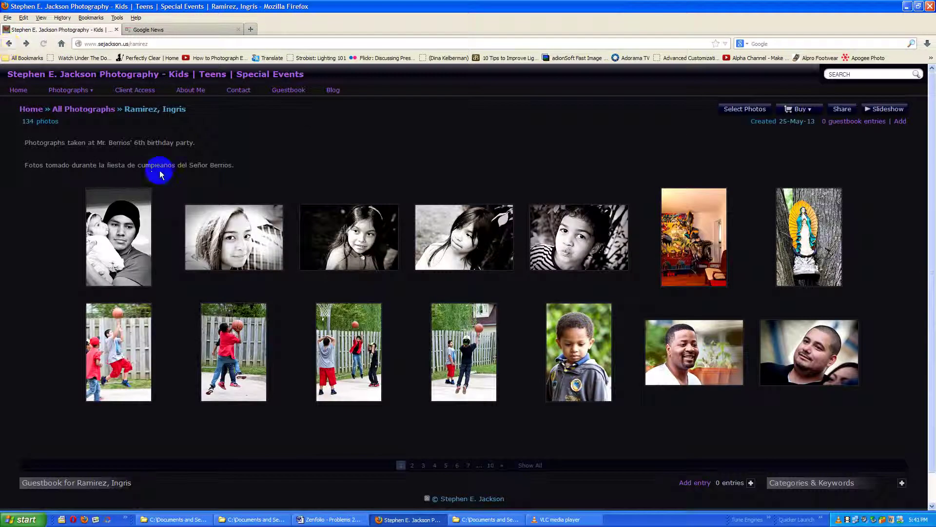
- Select the two black-and-white portraits of the dark-haired girl to buy as the Entire Gallery Web/Email 1-150 Images product
{"action": "left_click", "coordinate": [800, 108]}
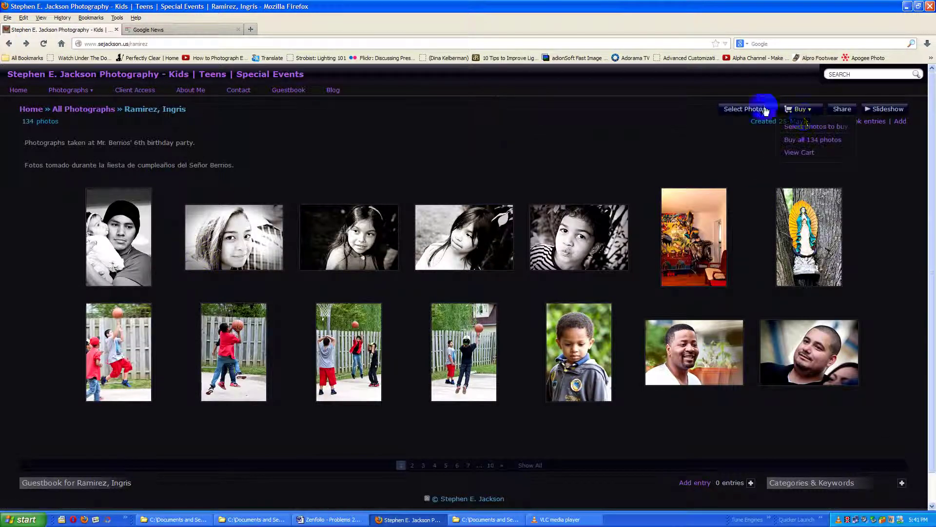
{"action": "left_click", "coordinate": [795, 126]}
{"action": "left_click", "coordinate": [307, 279]}
{"action": "left_click", "coordinate": [423, 279]}
{"action": "left_click", "coordinate": [825, 110]}
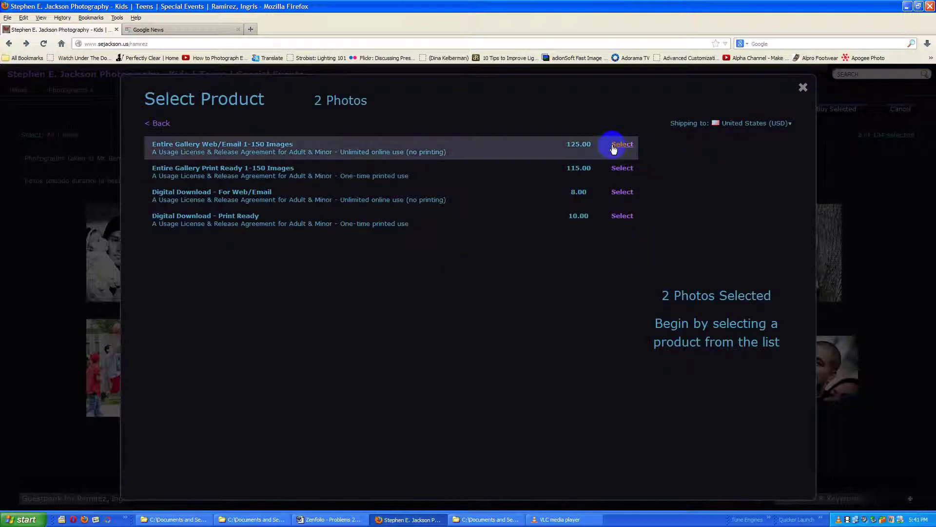
{"action": "left_click", "coordinate": [619, 147]}
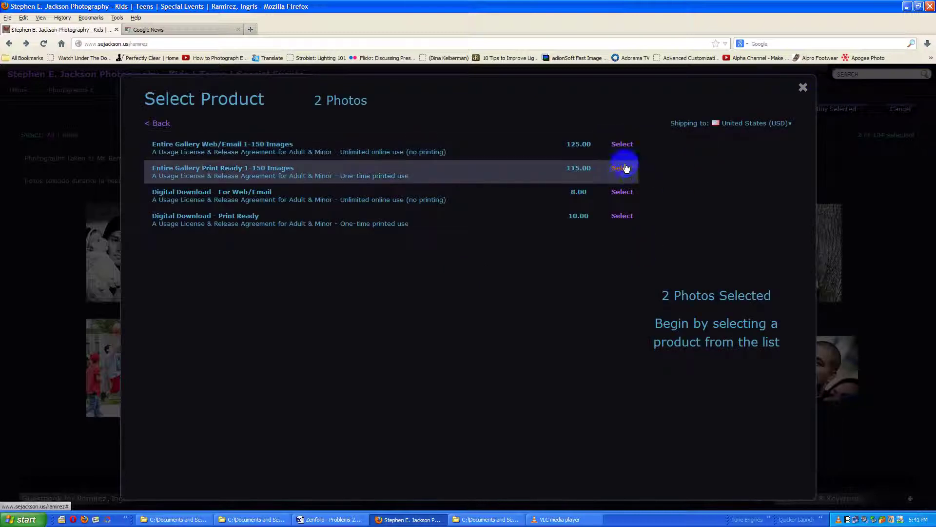
{"action": "left_click", "coordinate": [615, 200]}
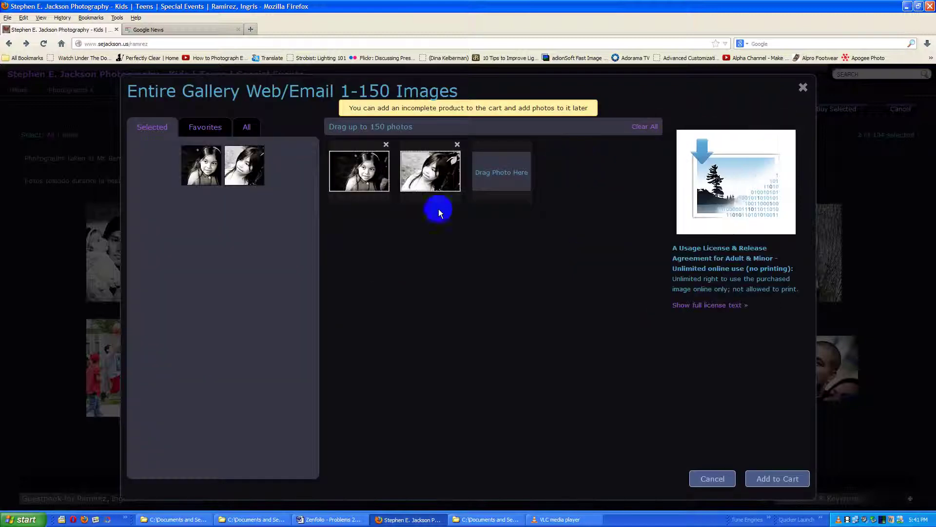
- Empty the Web/Email product's photo area and fill it with all photos of the gallery
{"action": "left_click", "coordinate": [386, 144]}
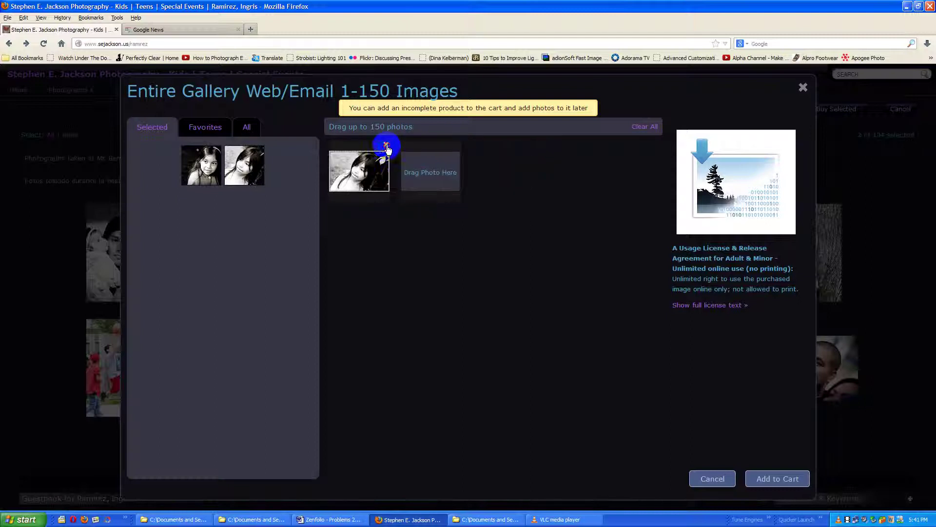
{"action": "left_click", "coordinate": [642, 128]}
{"action": "left_click", "coordinate": [247, 127]}
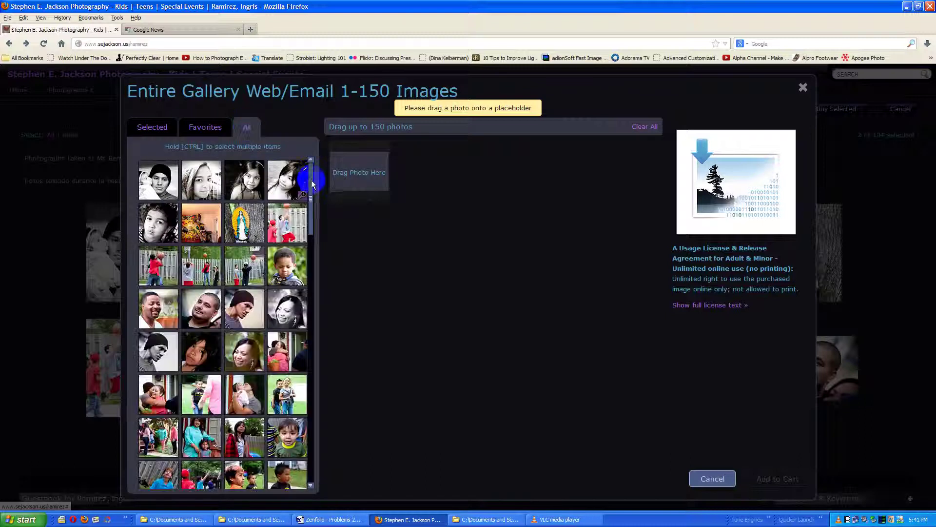
{"action": "left_click", "coordinate": [198, 195]}
{"action": "left_click", "coordinate": [155, 183]}
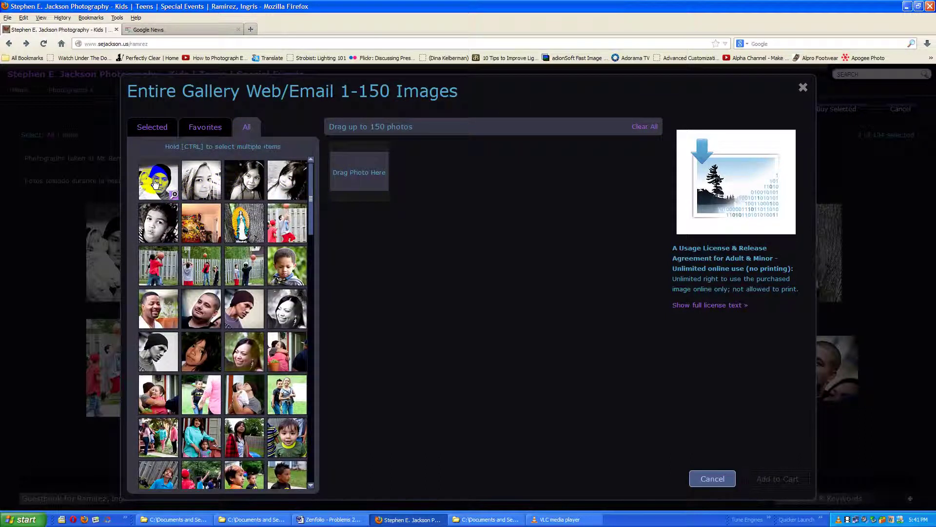
{"action": "left_click_drag", "start_coordinate": [314, 178], "coordinate": [313, 483]}
{"action": "left_click", "coordinate": [201, 482]}
{"action": "left_click_drag", "start_coordinate": [195, 465], "coordinate": [347, 193]}
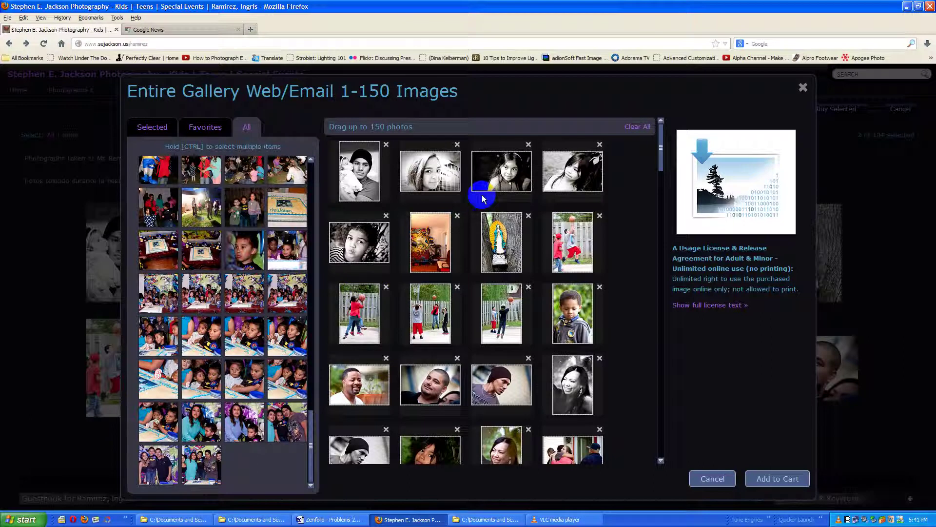
- Clear and abandon the Web/Email product, and deselect the two girl portraits in the gallery
{"action": "left_click", "coordinate": [636, 127]}
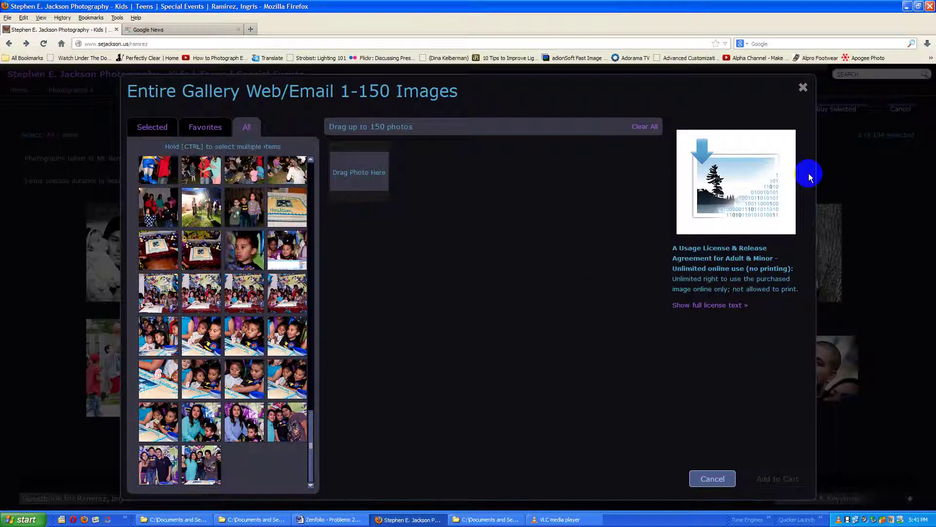
{"action": "left_click", "coordinate": [804, 89]}
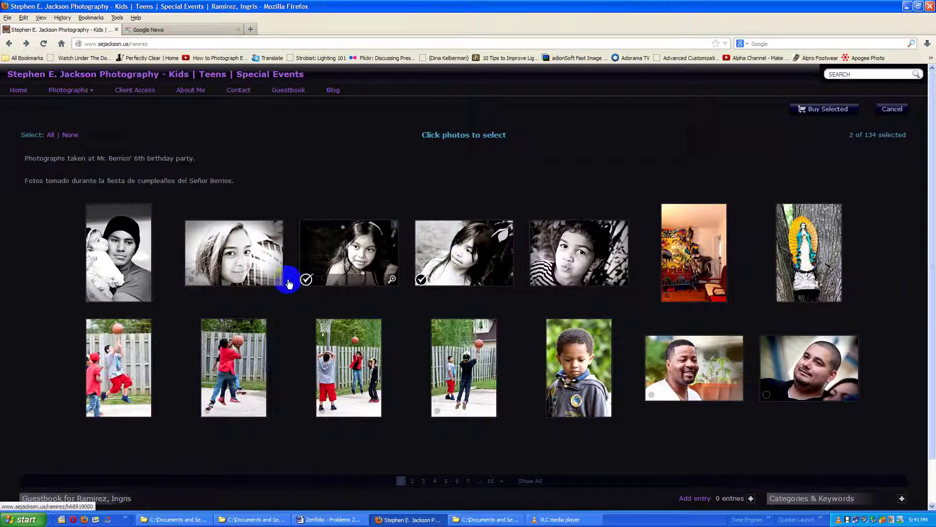
{"action": "left_click", "coordinate": [304, 280]}
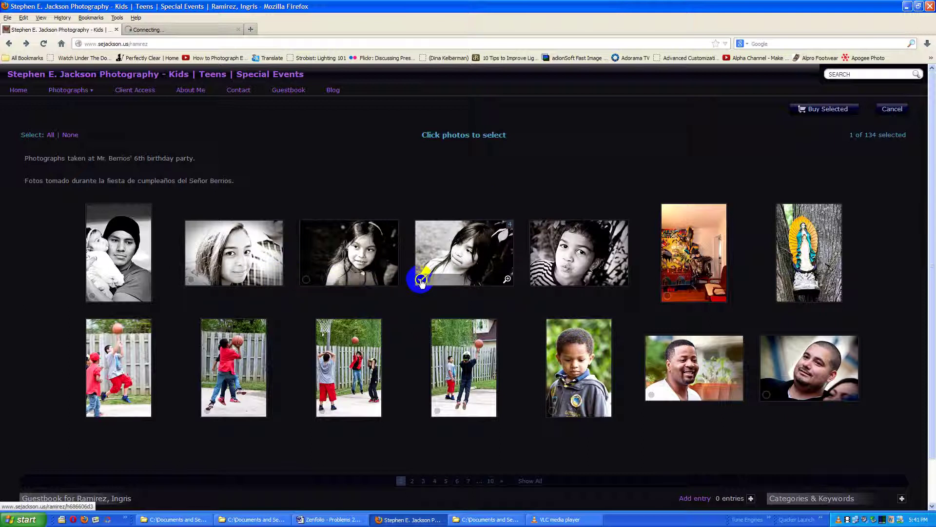
- Purchase everything in the gallery as Entire Gallery Print Ready 1-150 Images and add it to the cart
{"action": "left_click", "coordinate": [824, 112]}
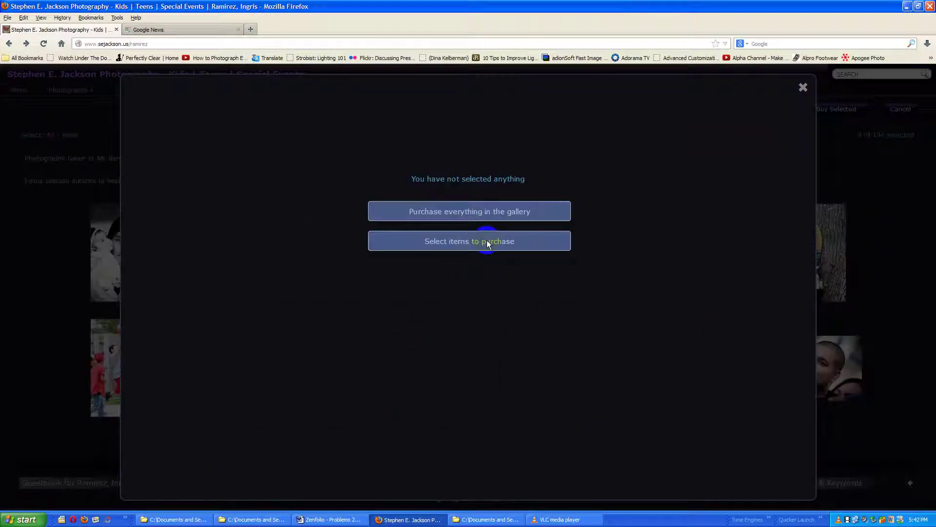
{"action": "left_click", "coordinate": [493, 211]}
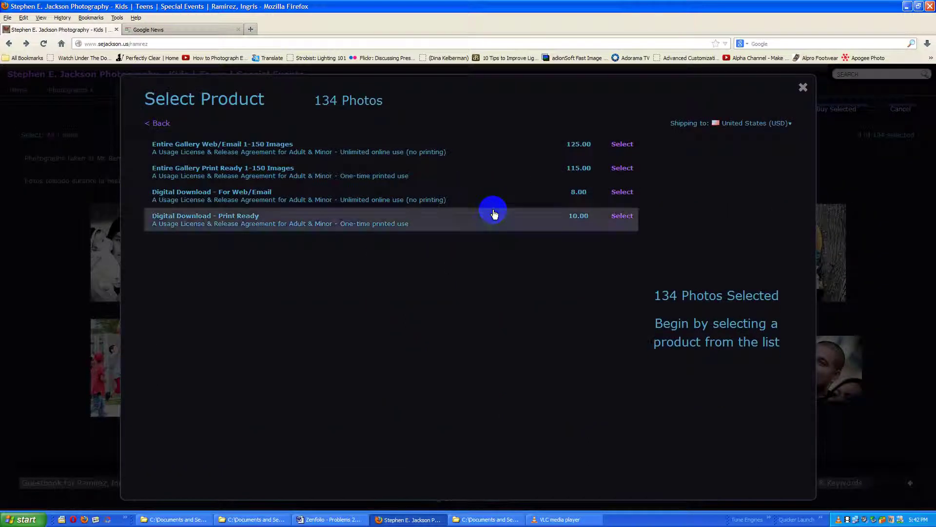
{"action": "left_click", "coordinate": [629, 168]}
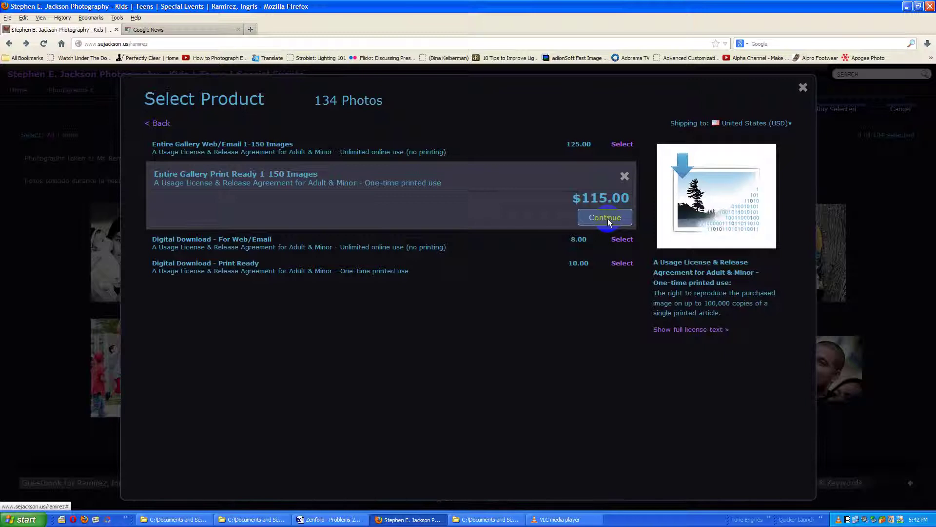
{"action": "left_click", "coordinate": [607, 218]}
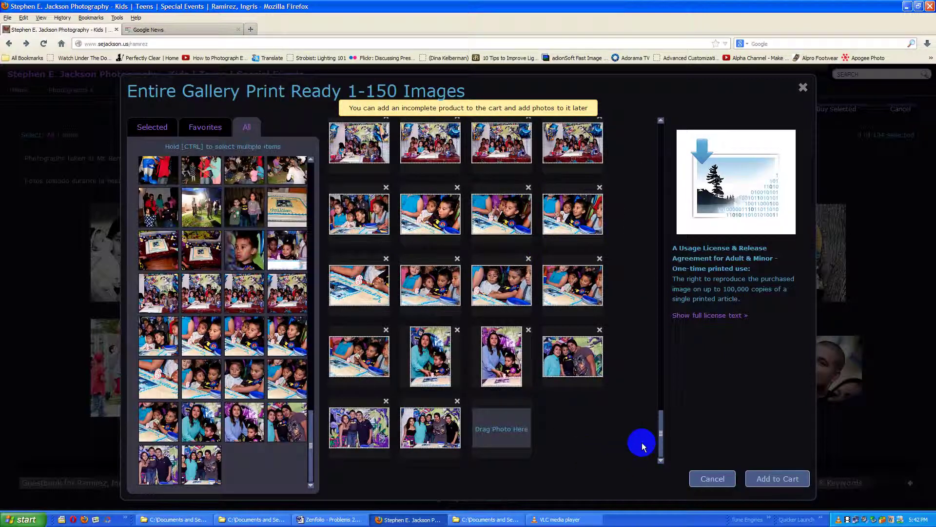
{"action": "left_click_drag", "start_coordinate": [661, 437], "coordinate": [660, 129]}
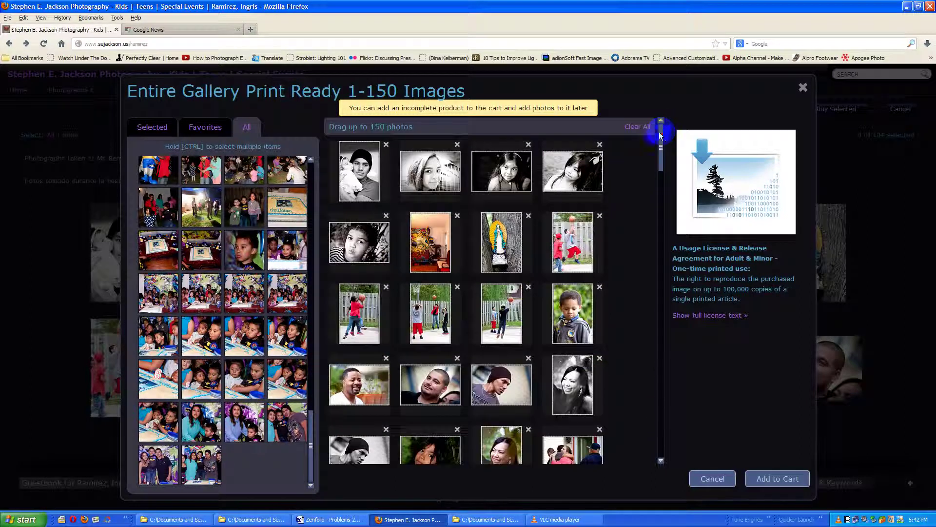
{"action": "left_click", "coordinate": [779, 477]}
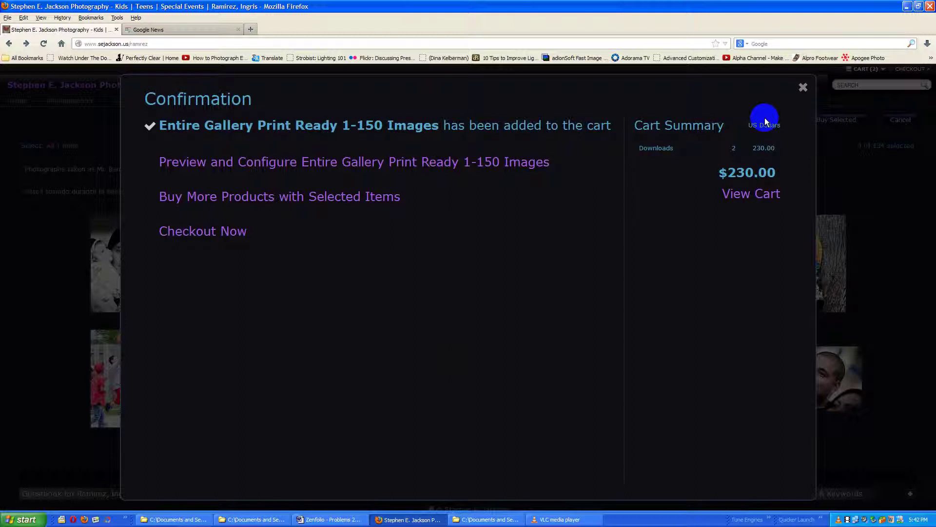
{"action": "left_click", "coordinate": [803, 87]}
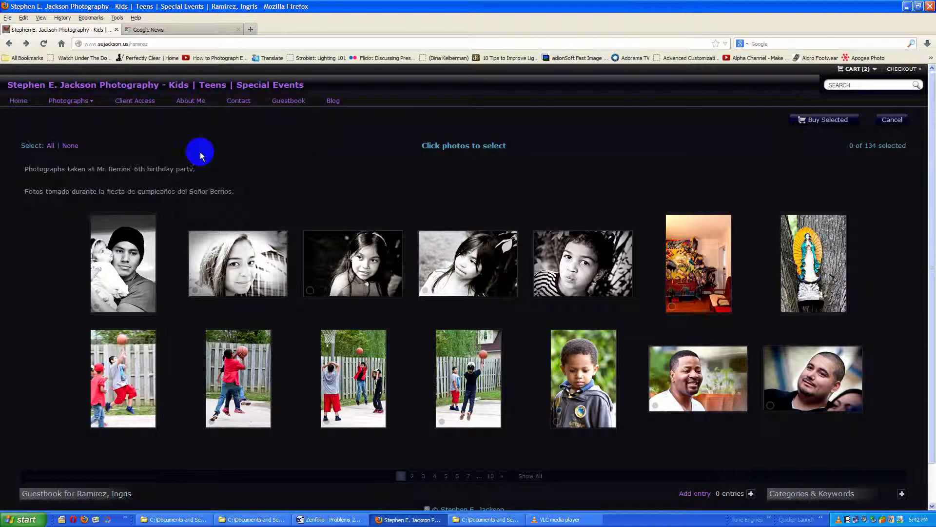
- Open the photography site's contact page with its message form
{"action": "left_click", "coordinate": [241, 103]}
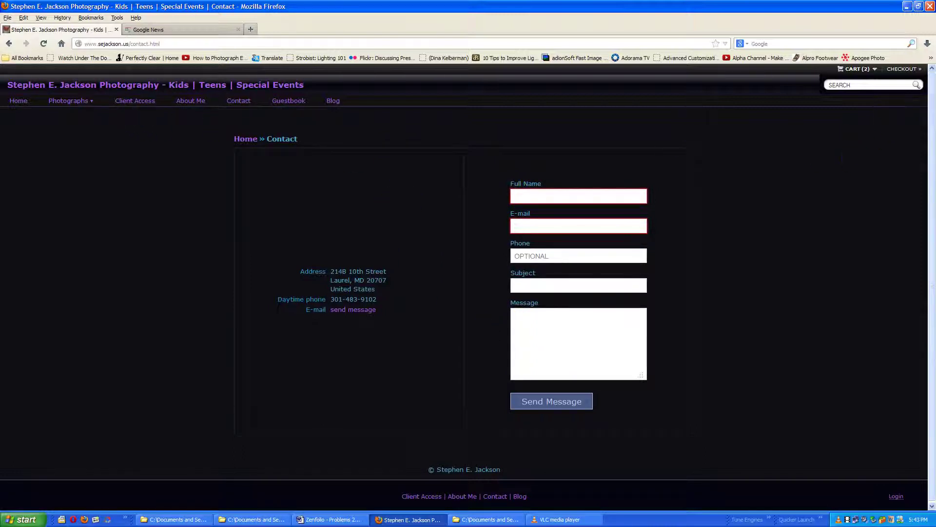
{"action": "mouse_move", "coordinate": [931, 115]}
{"action": "left_mouse_down"}
{"action": "mouse_move", "coordinate": [932, 207]}
{"action": "mouse_move", "coordinate": [932, 121]}
{"action": "left_mouse_up"}
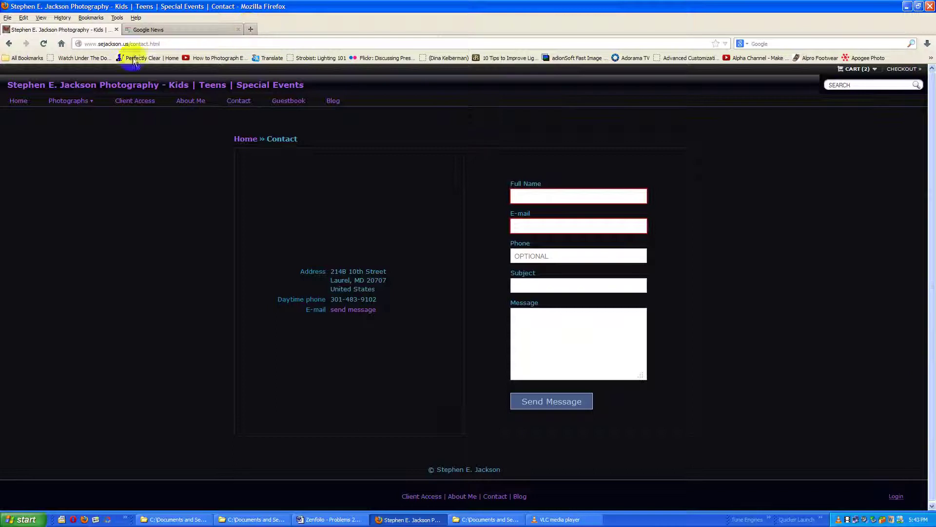